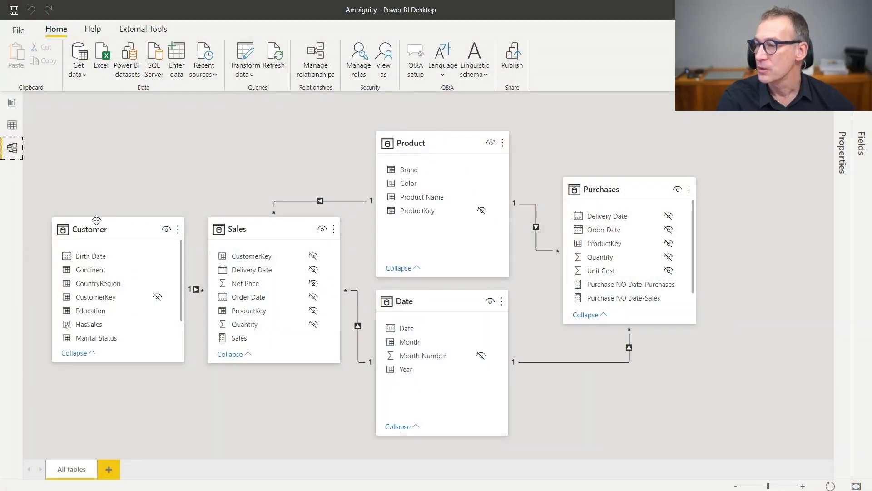
Step: Examine the Customer, Sales, Product, Date and Purchases tables and their relationships in the model diagram
{"action": "left_click", "coordinate": [96, 226]}
{"action": "left_click", "coordinate": [242, 228]}
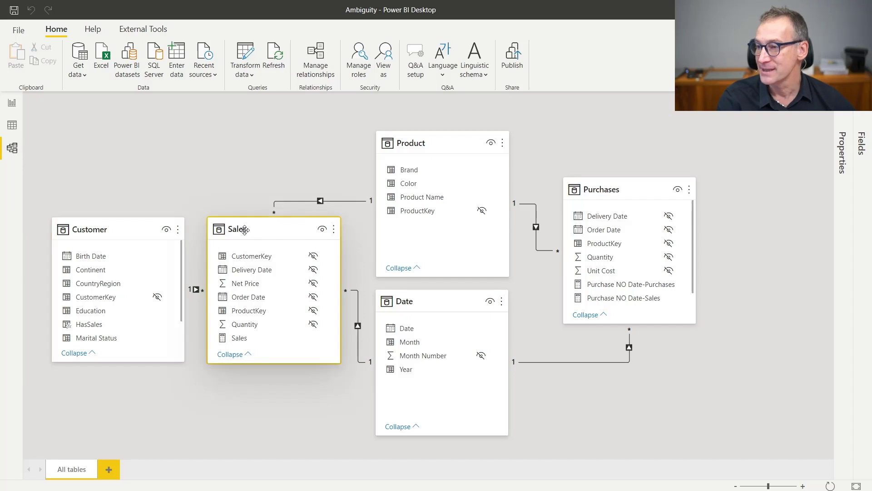
{"action": "left_click", "coordinate": [424, 139]}
{"action": "left_click", "coordinate": [425, 300]}
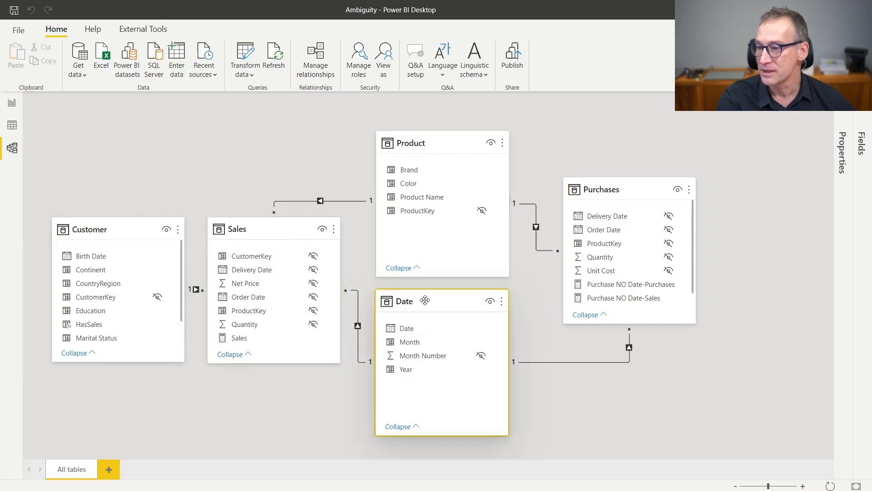
{"action": "left_click", "coordinate": [271, 228]}
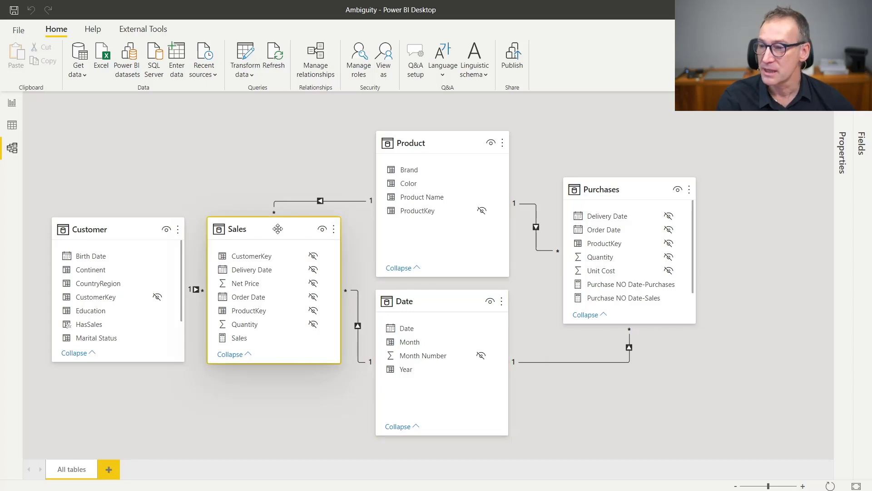
{"action": "left_click_drag", "start_coordinate": [597, 188], "coordinate": [598, 200]}
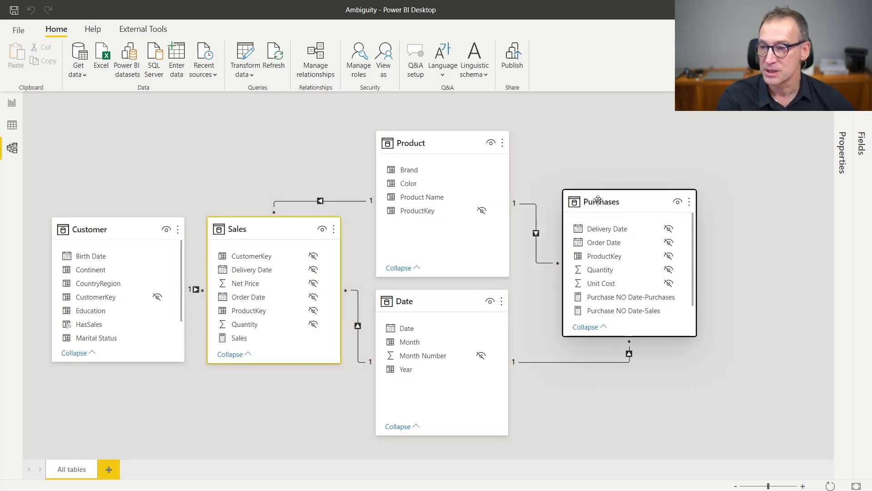
{"action": "left_click", "coordinate": [448, 143]}
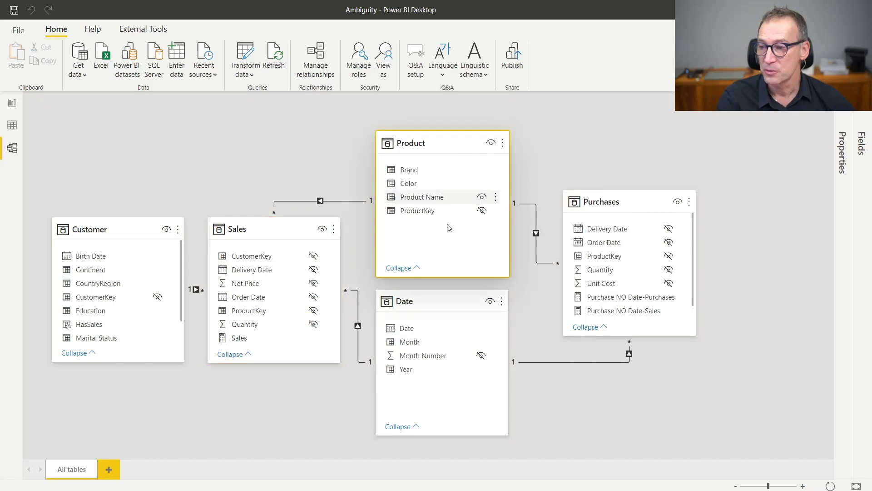
{"action": "left_click", "coordinate": [438, 299]}
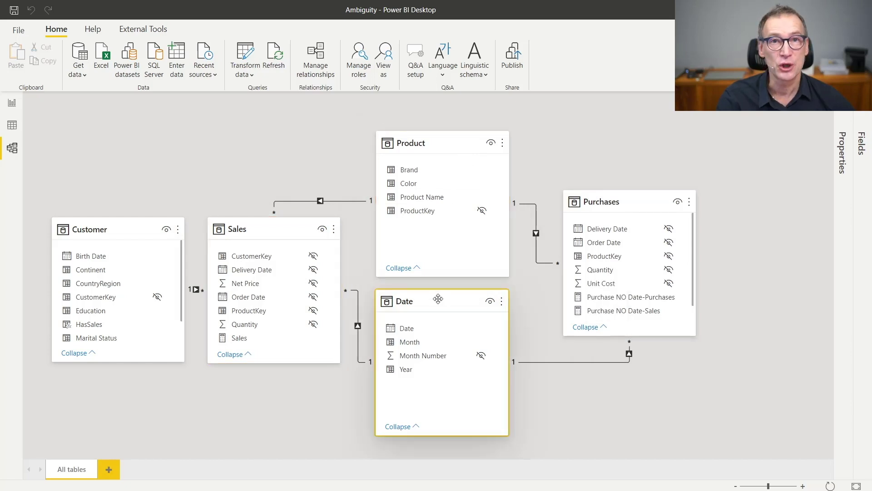
{"action": "left_click", "coordinate": [84, 227]}
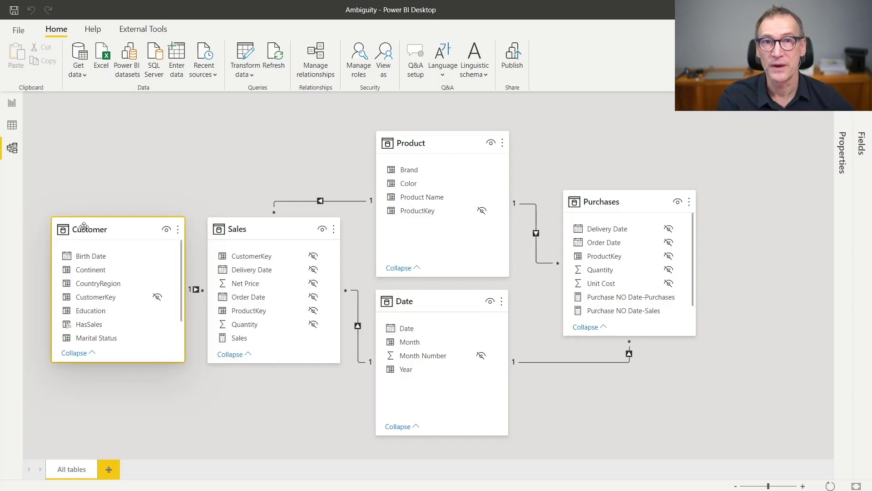
Step: Review the Simple report matrix, and open the second report page to find the customer selected in its Name slicer
{"action": "left_click", "coordinate": [12, 105]}
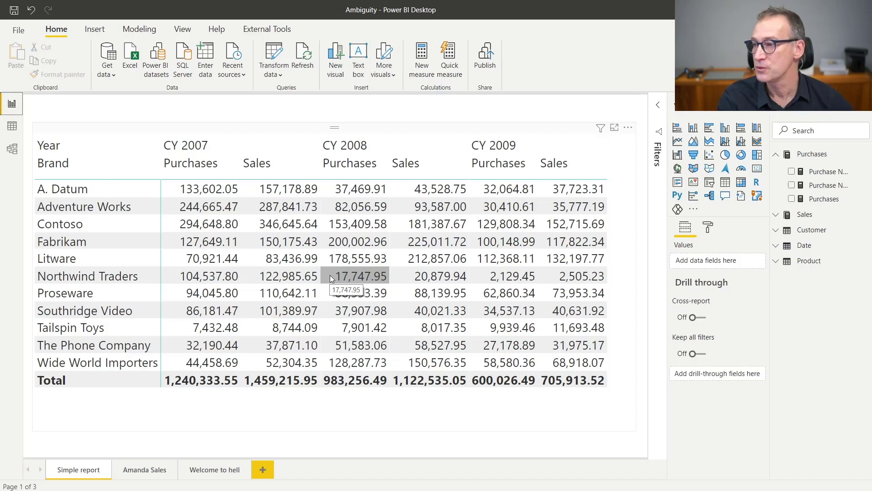
{"action": "left_click", "coordinate": [142, 470]}
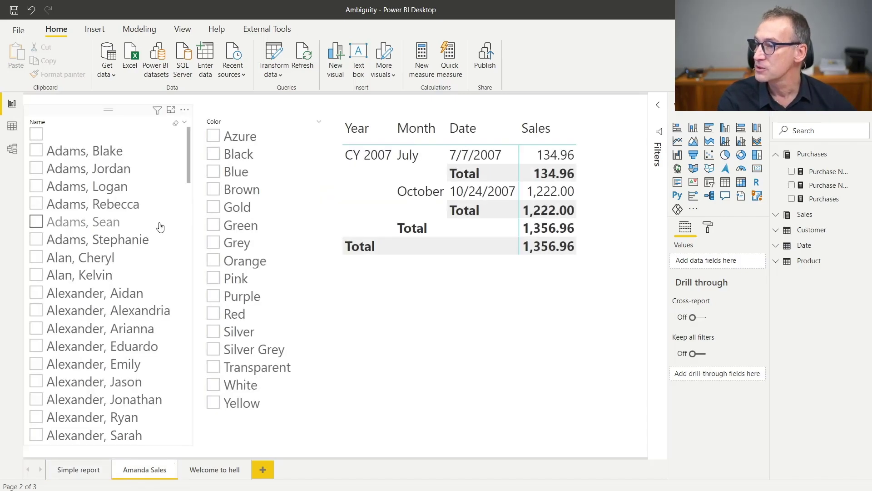
{"action": "scroll", "coordinate": [159, 226], "scroll_direction": "down", "scroll_amount": 2}
{"action": "scroll", "coordinate": [160, 227], "scroll_direction": "down", "scroll_amount": 2}
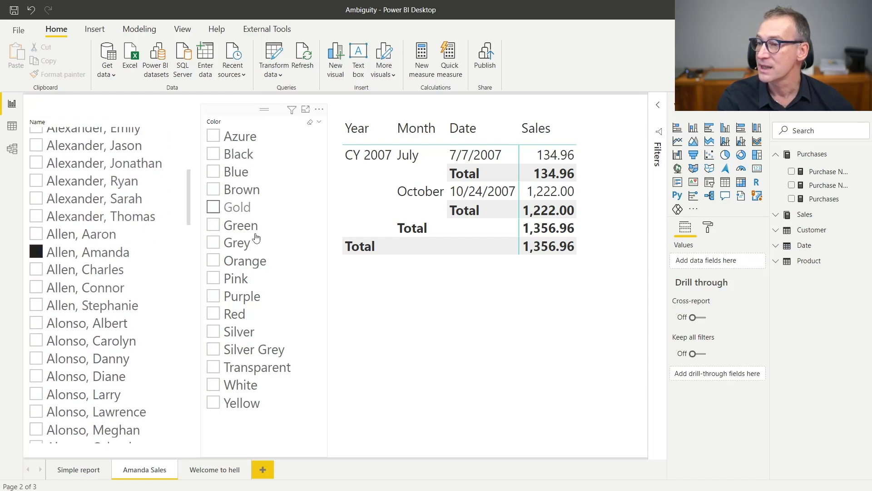
Step: Filter the sales matrix by the customer listed just below the selected one, and return to the original customer
{"action": "left_click", "coordinate": [522, 292]}
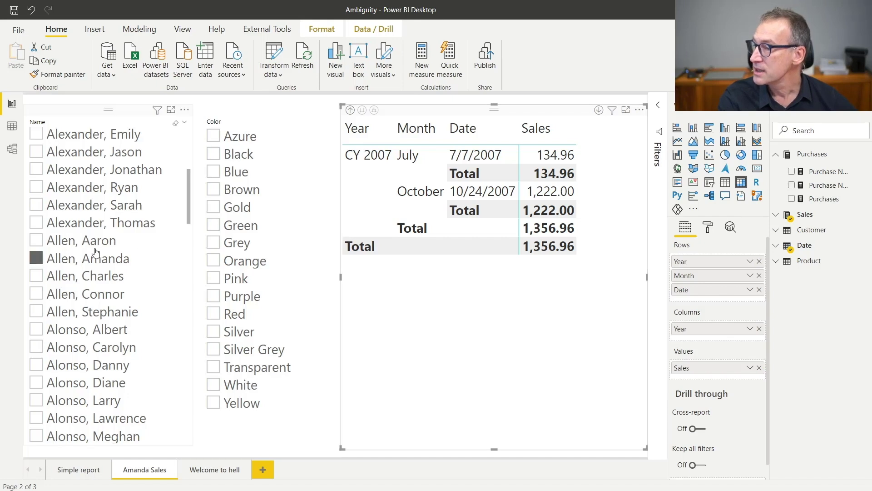
{"action": "left_click", "coordinate": [65, 278]}
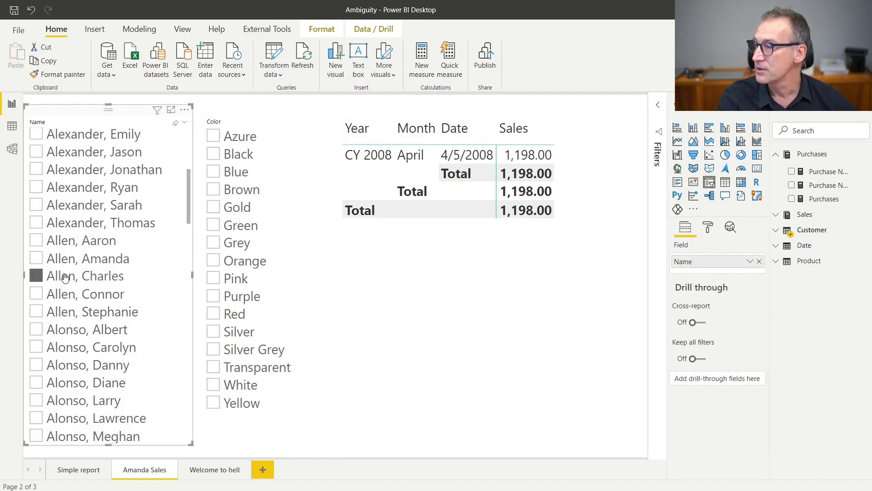
{"action": "left_click", "coordinate": [64, 258]}
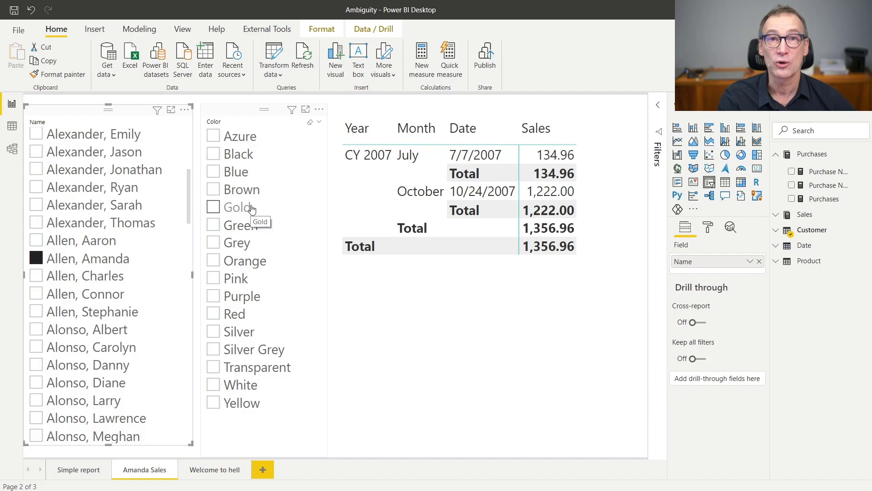
{"action": "left_click", "coordinate": [429, 116]}
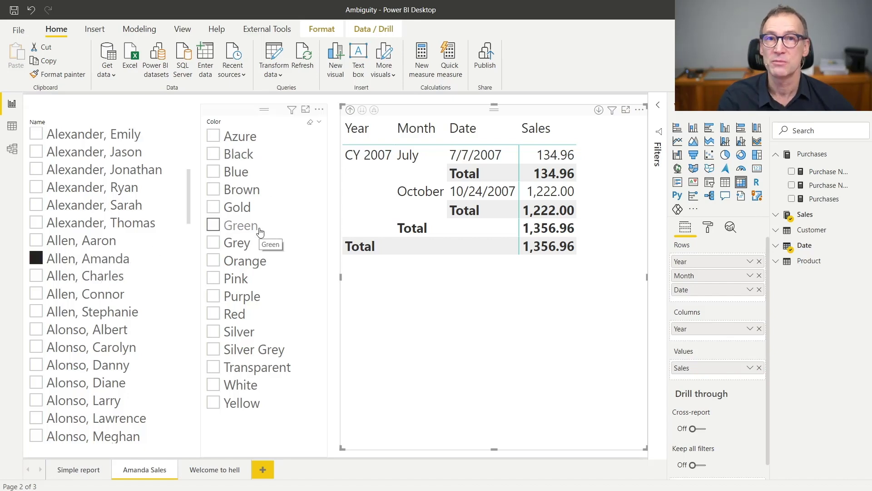
Step: Filter the sales matrix by Azure, Black, Blue, Brown, Gold and Green in turn, and clear the Color filter
{"action": "left_click", "coordinate": [239, 137]}
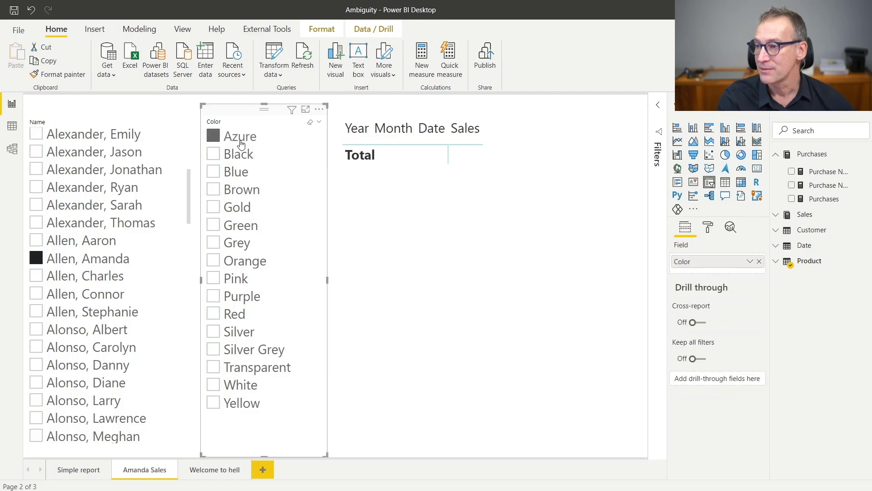
{"action": "left_click", "coordinate": [241, 156]}
{"action": "left_click", "coordinate": [237, 173]}
{"action": "left_click", "coordinate": [239, 190]}
{"action": "left_click", "coordinate": [239, 208]}
{"action": "left_click", "coordinate": [239, 226]}
{"action": "left_click", "coordinate": [232, 230]}
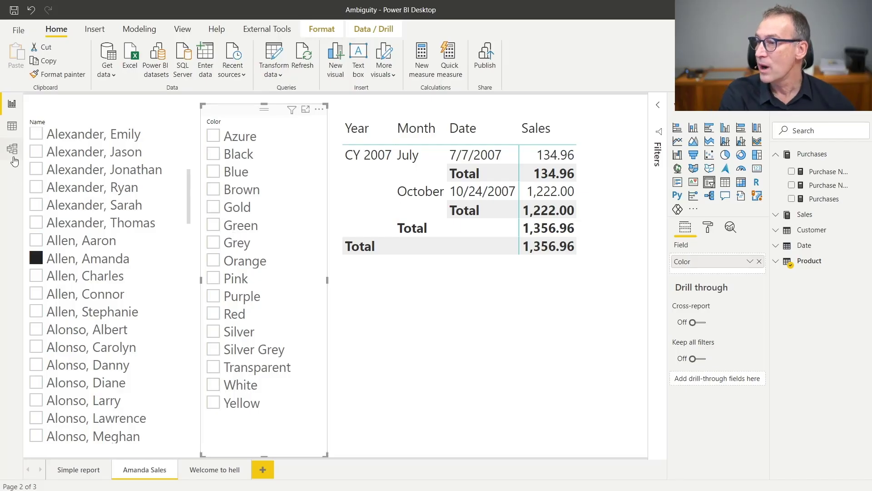
Step: Trace in the model diagram how filters propagate from Customer to Sales and between Sales and Product
{"action": "left_click", "coordinate": [12, 149]}
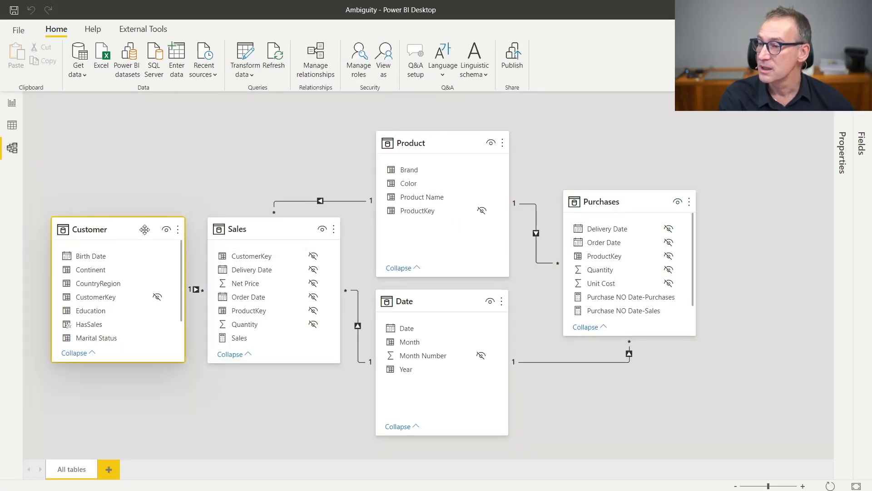
{"action": "left_click", "coordinate": [255, 229]}
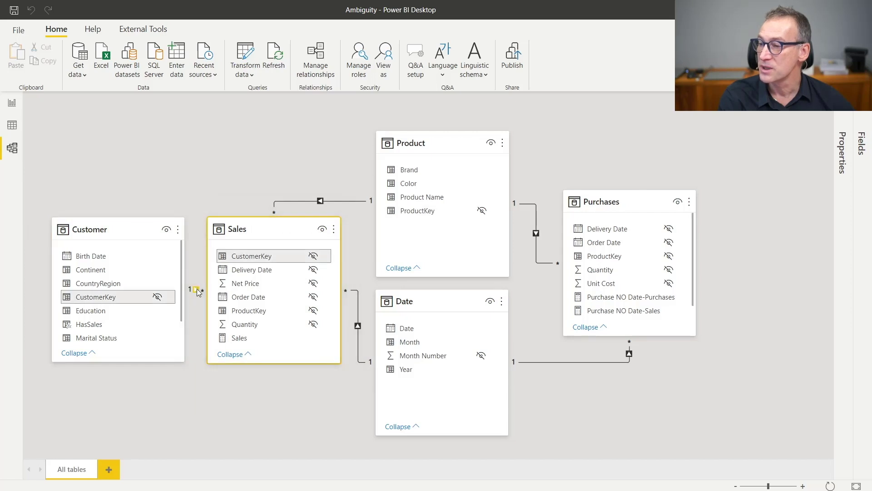
{"action": "left_click", "coordinate": [122, 236]}
{"action": "left_click", "coordinate": [252, 232]}
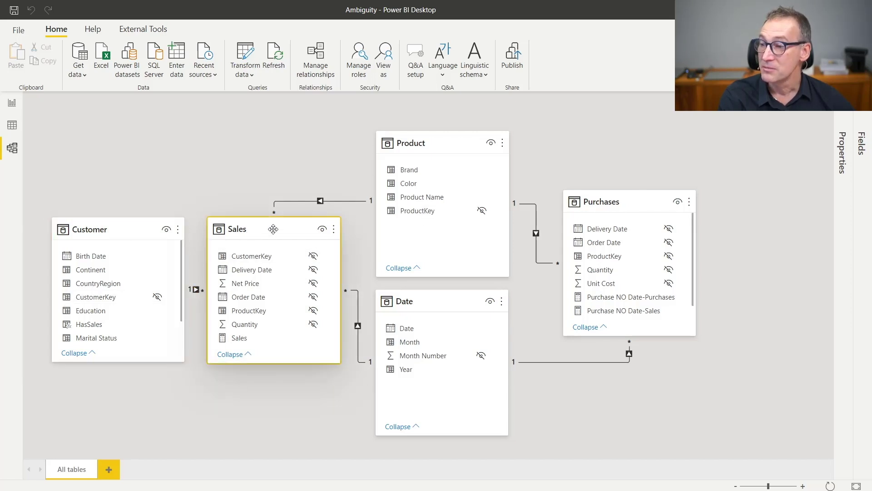
{"action": "left_click", "coordinate": [423, 144]}
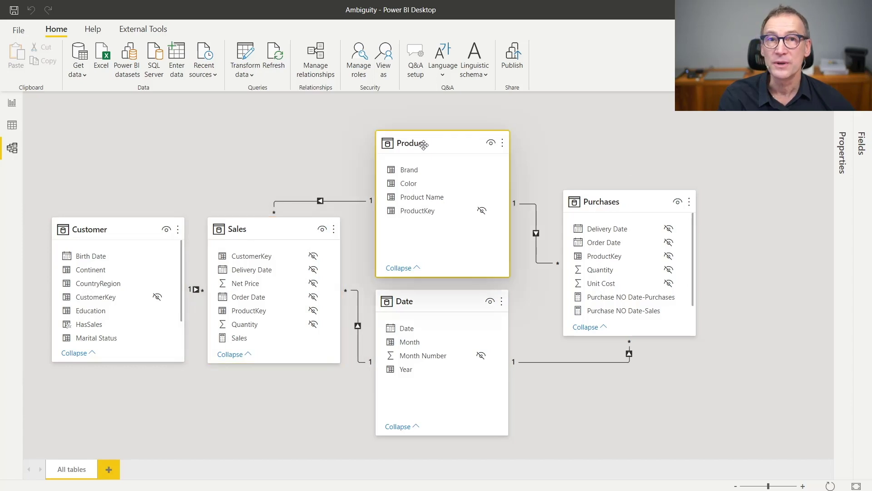
{"action": "left_click", "coordinate": [134, 229]}
{"action": "left_click", "coordinate": [414, 145]}
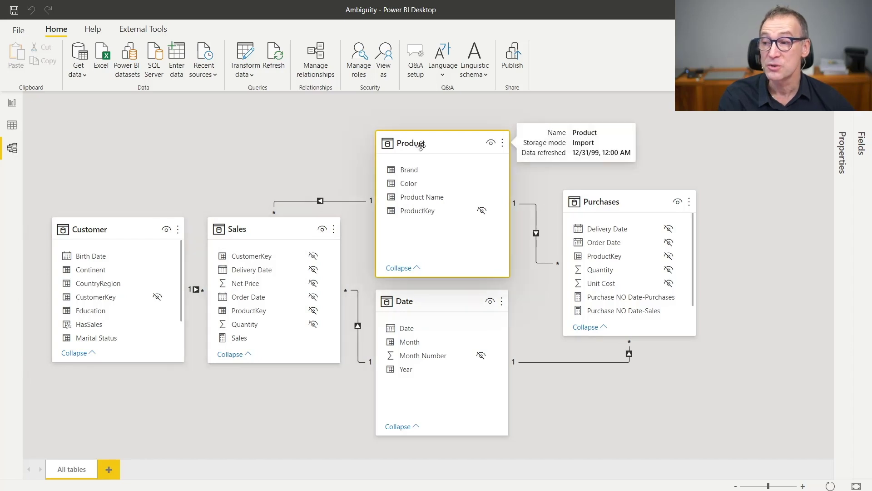
{"action": "left_click", "coordinate": [258, 232]}
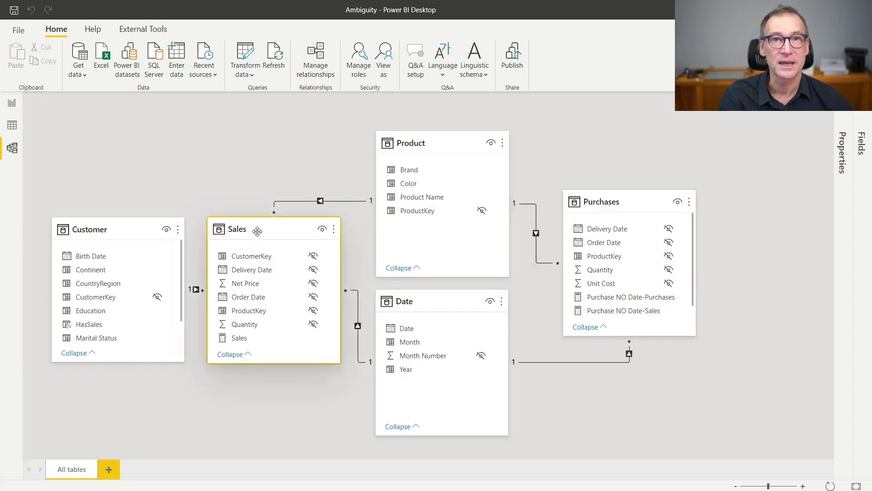
{"action": "left_click", "coordinate": [423, 139]}
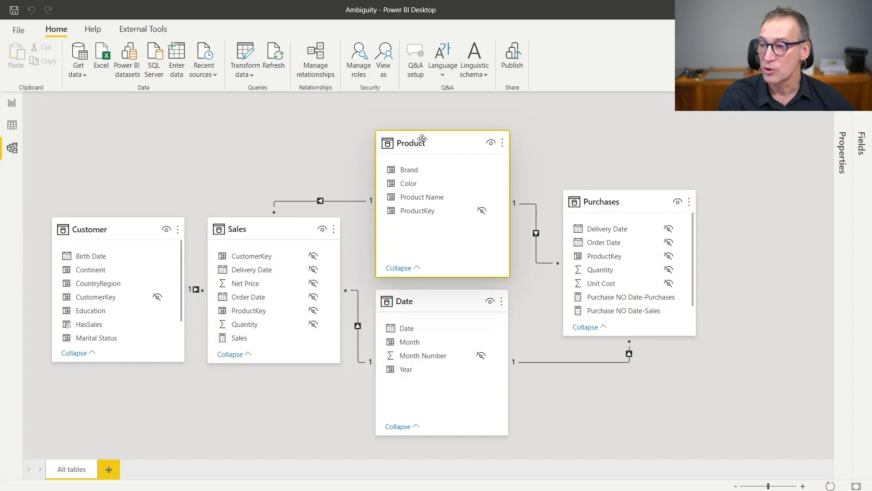
{"action": "left_click", "coordinate": [111, 227]}
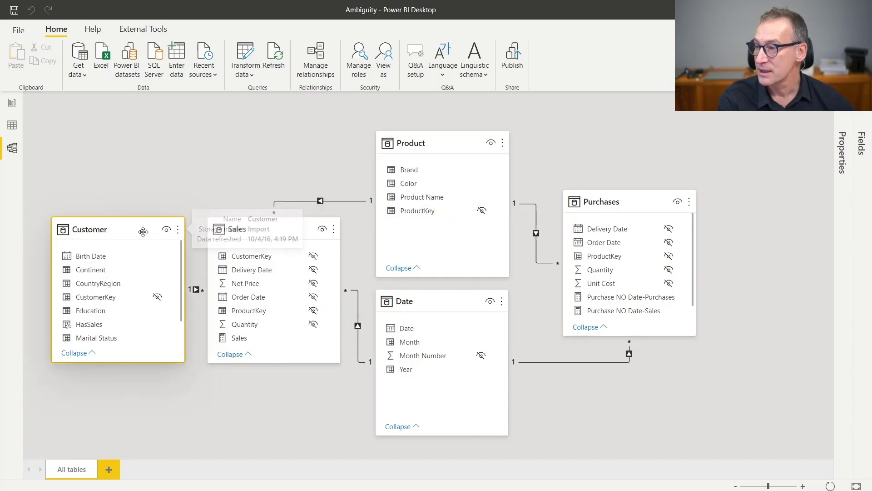
{"action": "left_click", "coordinate": [269, 228]}
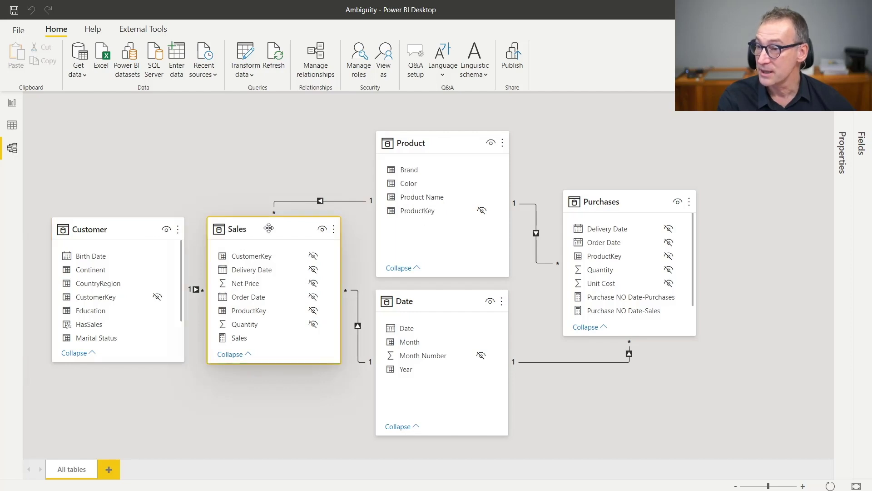
{"action": "left_click", "coordinate": [434, 143]}
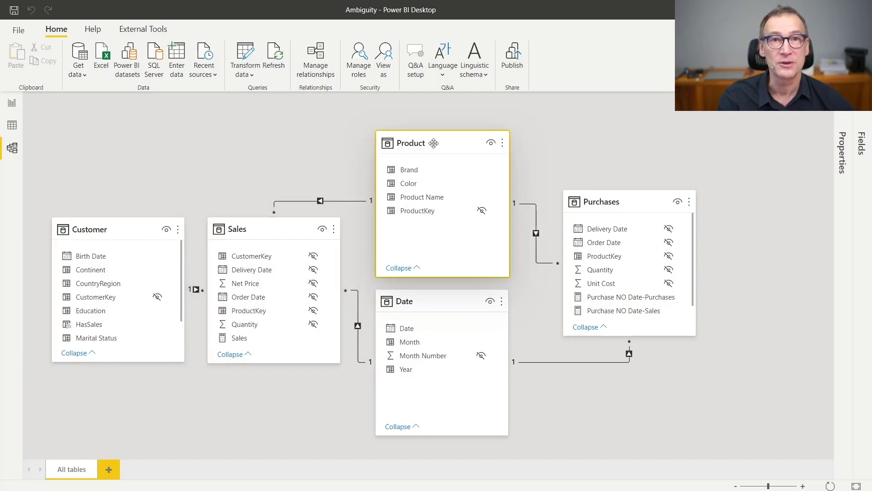
Step: Set the cross filter direction of the relationship between Sales and Product to Both
{"action": "double_click", "coordinate": [343, 202]}
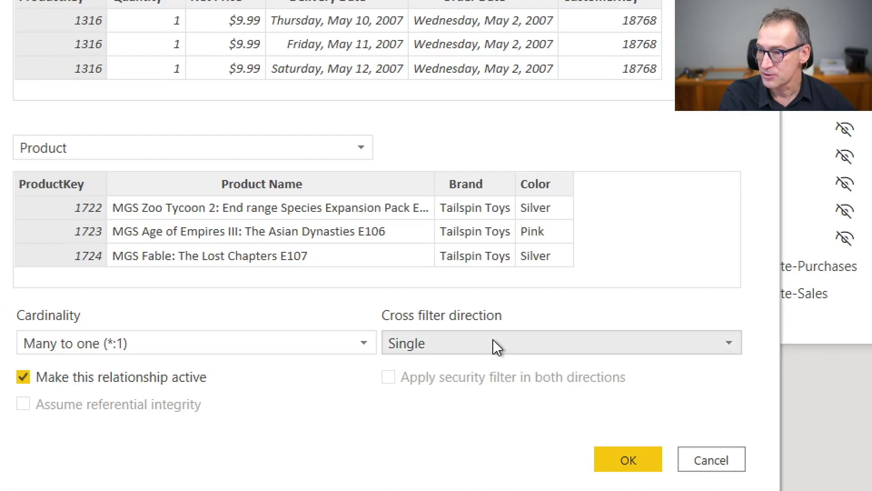
{"action": "left_click", "coordinate": [491, 339]}
{"action": "left_click", "coordinate": [473, 392]}
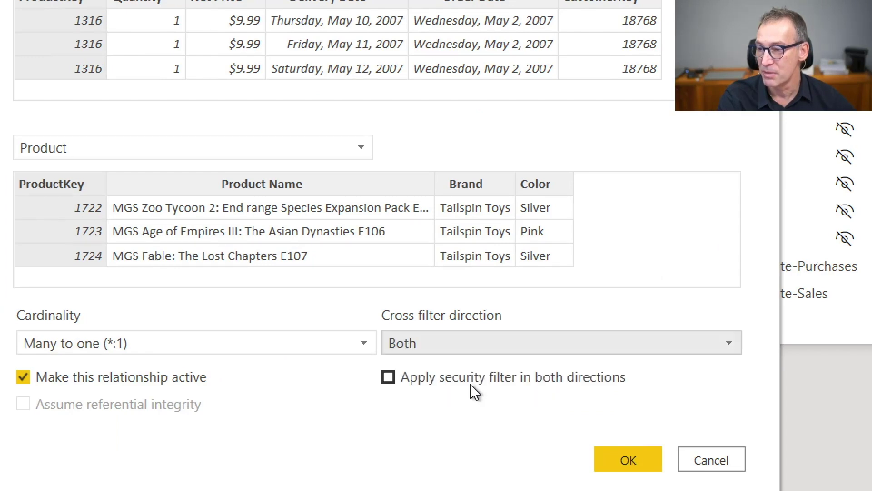
{"action": "left_click", "coordinate": [623, 459]}
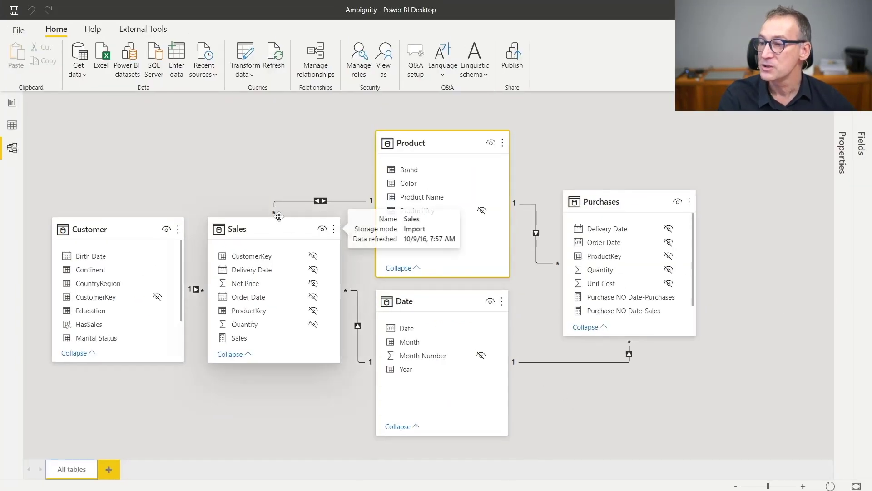
{"action": "left_click", "coordinate": [365, 240]}
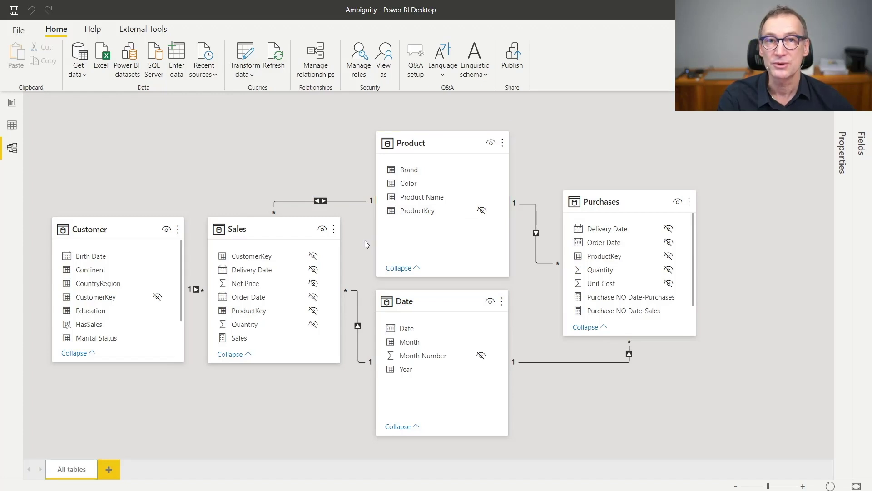
Step: Follow the bidirectional filter path from Customer through Sales to Product in the model diagram
{"action": "left_click", "coordinate": [106, 225]}
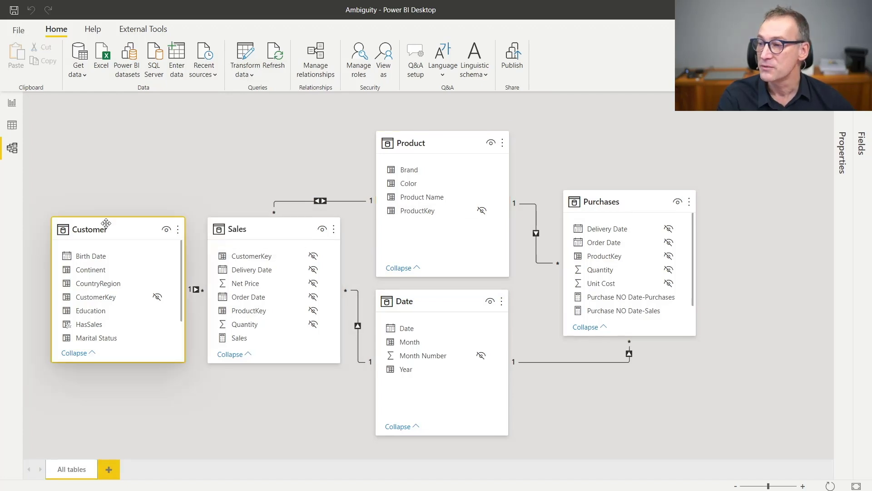
{"action": "left_click", "coordinate": [259, 229]}
{"action": "left_click", "coordinate": [424, 144]}
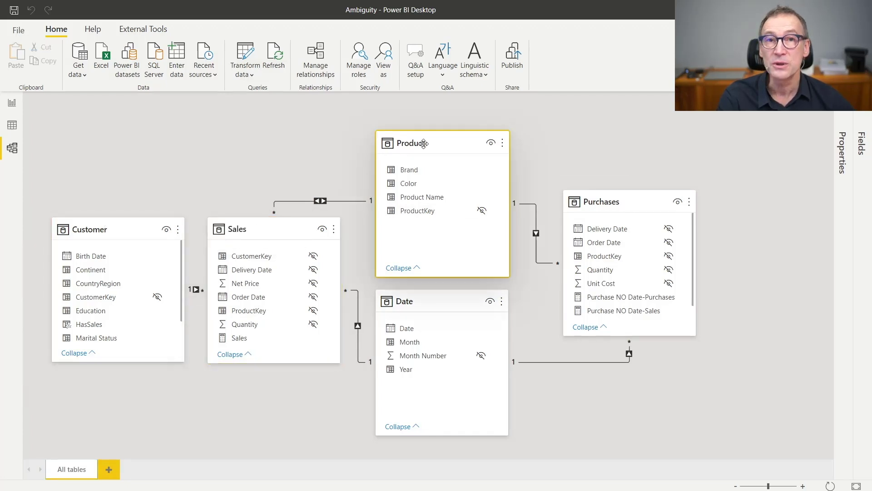
Step: Check the colors offered by the report's Color slicer while selecting the next two customers in the Name slicer
{"action": "left_click", "coordinate": [10, 105]}
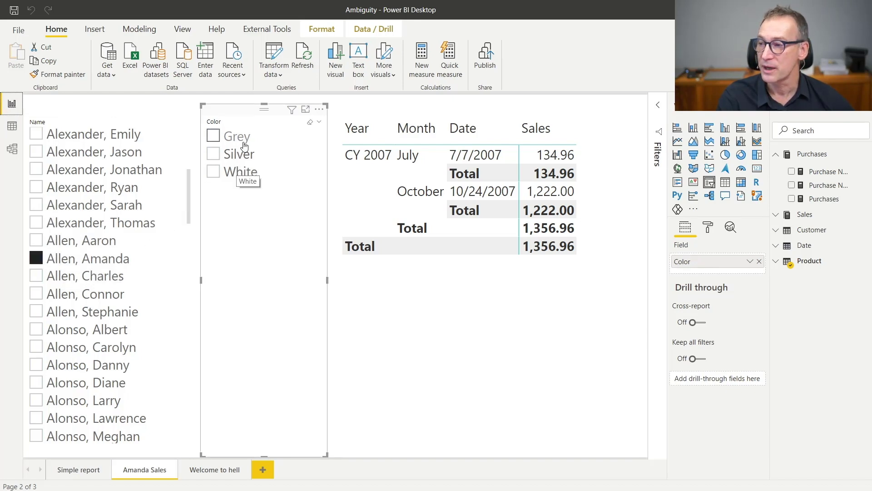
{"action": "left_click", "coordinate": [87, 276]}
{"action": "left_click", "coordinate": [67, 298]}
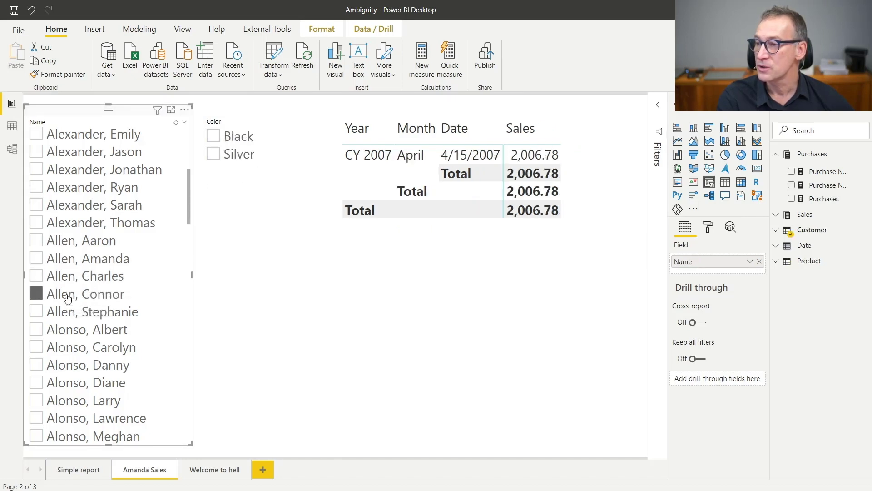
{"action": "left_click", "coordinate": [71, 279]}
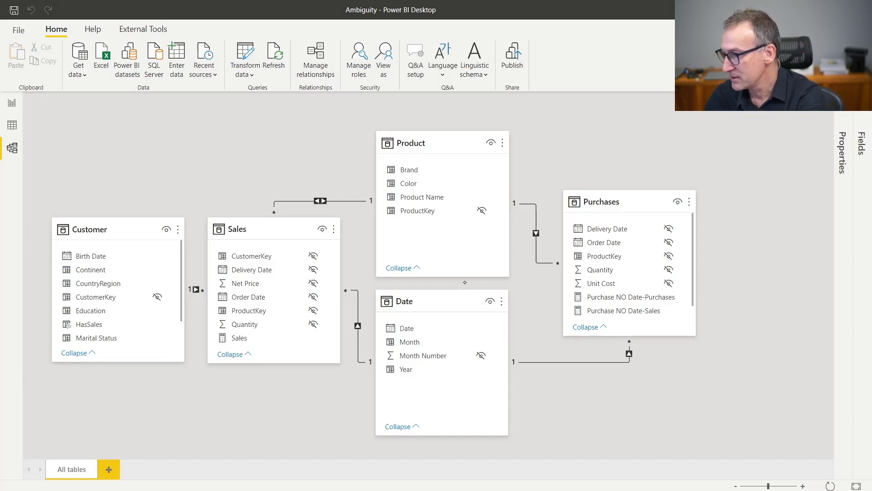
Step: Trace the filter path from Customer through Sales and the bidirectional relationship to Product and on to Purchases
{"action": "mouse_move", "coordinate": [118, 223]}
{"action": "left_mouse_down"}
{"action": "mouse_move", "coordinate": [143, 191]}
{"action": "mouse_move", "coordinate": [207, 176]}
{"action": "mouse_move", "coordinate": [231, 216]}
{"action": "left_mouse_up"}
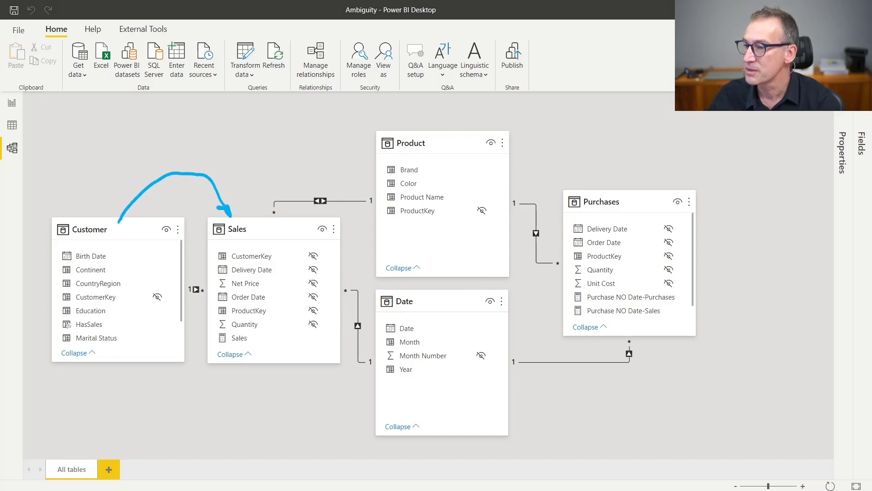
{"action": "mouse_move", "coordinate": [244, 212]}
{"action": "left_mouse_down"}
{"action": "mouse_move", "coordinate": [335, 159]}
{"action": "mouse_move", "coordinate": [375, 159]}
{"action": "left_mouse_up"}
{"action": "mouse_move", "coordinate": [334, 186]}
{"action": "left_mouse_down"}
{"action": "mouse_move", "coordinate": [305, 203]}
{"action": "mouse_move", "coordinate": [329, 183]}
{"action": "left_mouse_up"}
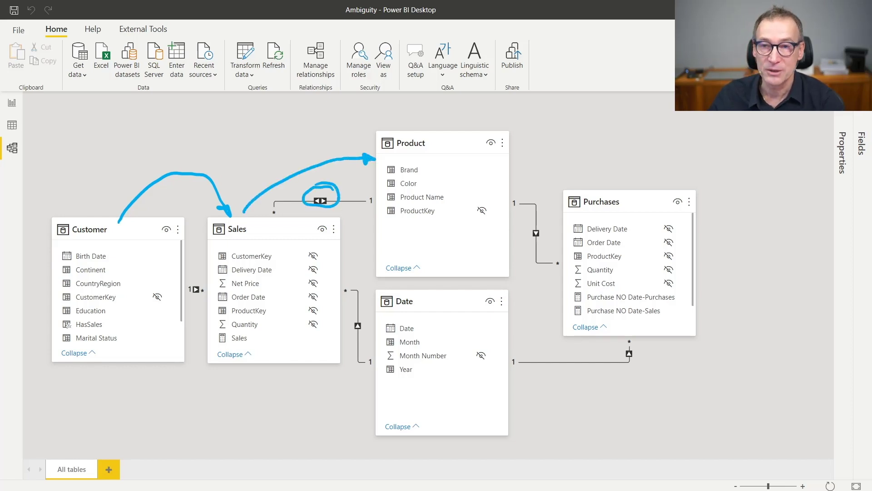
{"action": "mouse_move", "coordinate": [516, 132]}
{"action": "left_mouse_down"}
{"action": "mouse_move", "coordinate": [548, 135]}
{"action": "mouse_move", "coordinate": [582, 185]}
{"action": "left_mouse_up"}
{"action": "left_click_drag", "start_coordinate": [585, 175], "coordinate": [583, 187]}
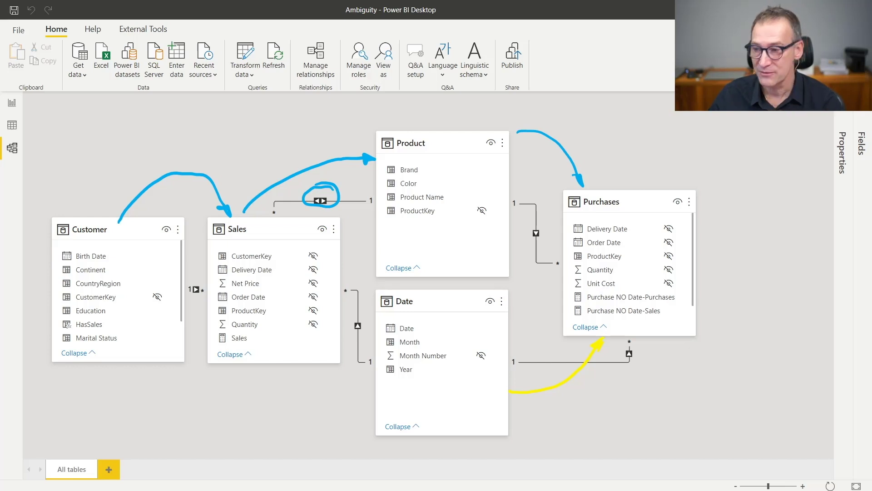
Step: Trace the indirect filter path from Date through Sales and Product to Purchases, marking Date and Purchases as its endpoints
{"action": "mouse_move", "coordinate": [376, 393]}
{"action": "left_mouse_down"}
{"action": "mouse_move", "coordinate": [314, 366]}
{"action": "mouse_move", "coordinate": [325, 369]}
{"action": "left_mouse_up"}
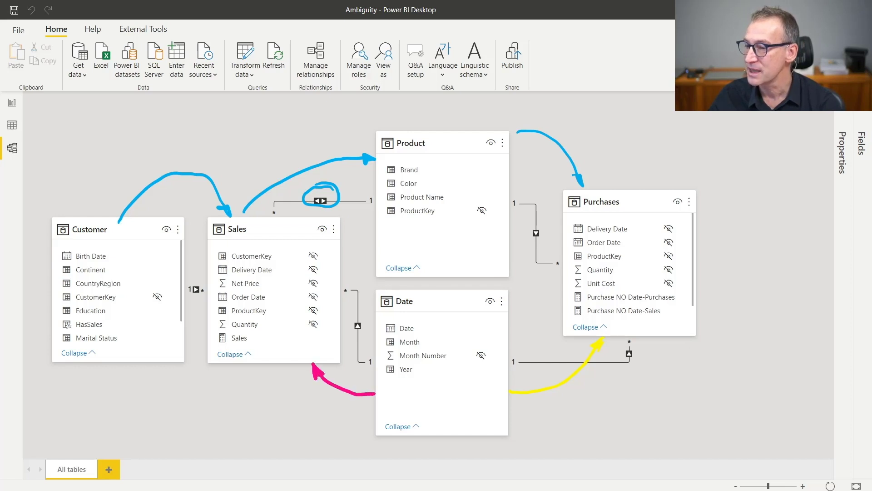
{"action": "mouse_move", "coordinate": [240, 212]}
{"action": "left_mouse_down"}
{"action": "mouse_move", "coordinate": [260, 171]}
{"action": "mouse_move", "coordinate": [297, 146]}
{"action": "mouse_move", "coordinate": [374, 141]}
{"action": "left_mouse_up"}
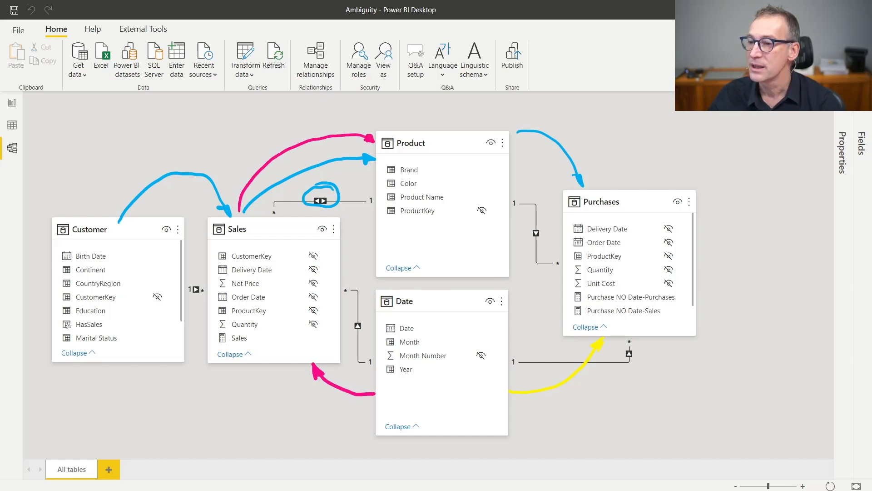
{"action": "mouse_move", "coordinate": [498, 125]}
{"action": "left_mouse_down"}
{"action": "mouse_move", "coordinate": [535, 117]}
{"action": "mouse_move", "coordinate": [582, 131]}
{"action": "mouse_move", "coordinate": [590, 190]}
{"action": "left_mouse_up"}
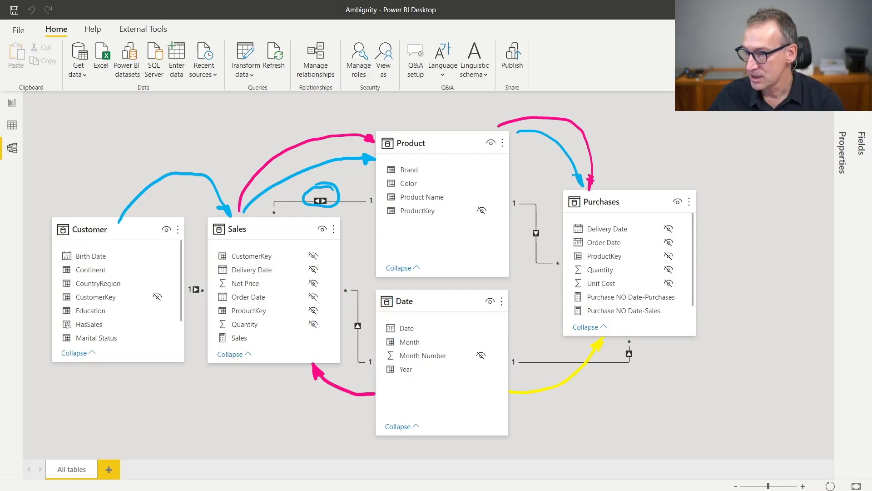
{"action": "mouse_move", "coordinate": [425, 298]}
{"action": "left_mouse_down"}
{"action": "mouse_move", "coordinate": [404, 312]}
{"action": "mouse_move", "coordinate": [396, 285]}
{"action": "left_mouse_up"}
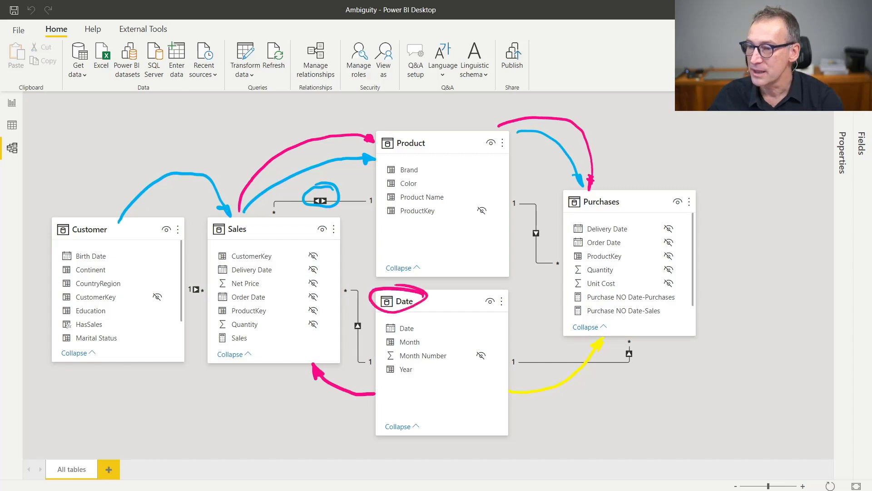
{"action": "mouse_move", "coordinate": [631, 194]}
{"action": "left_mouse_down"}
{"action": "mouse_move", "coordinate": [561, 199]}
{"action": "mouse_move", "coordinate": [629, 210]}
{"action": "left_mouse_up"}
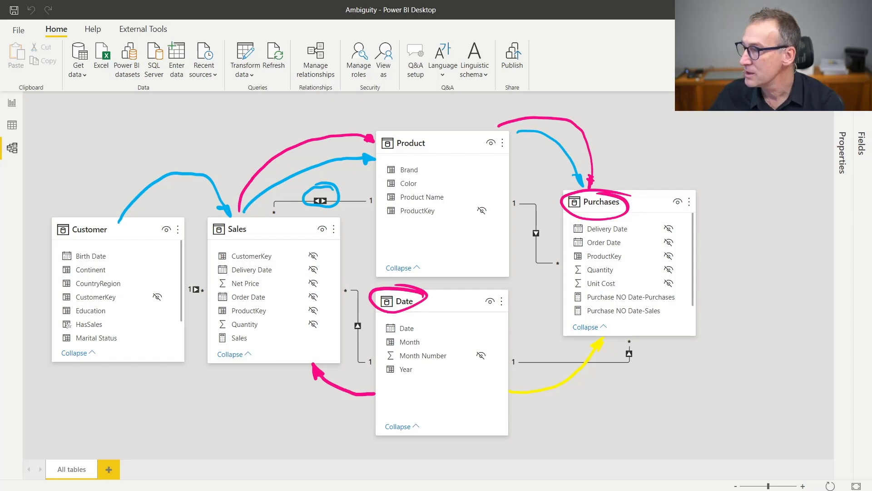
Step: Mark Customer and Date as filter sources and Purchases as the target table, and clear the diagram annotations
{"action": "mouse_move", "coordinate": [118, 264]}
{"action": "left_mouse_down"}
{"action": "mouse_move", "coordinate": [121, 276]}
{"action": "mouse_move", "coordinate": [131, 254]}
{"action": "left_mouse_up"}
{"action": "left_click_drag", "start_coordinate": [416, 370], "coordinate": [442, 347]}
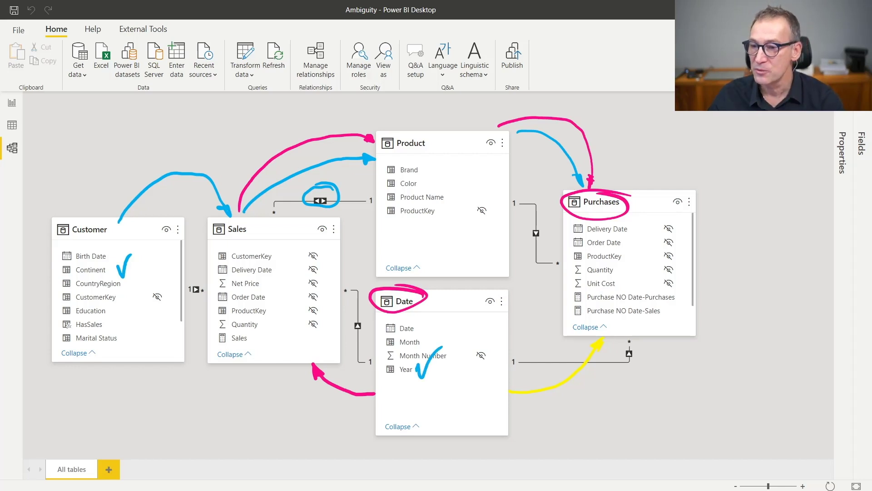
{"action": "mouse_move", "coordinate": [703, 196]}
{"action": "left_mouse_down"}
{"action": "mouse_move", "coordinate": [510, 267]}
{"action": "mouse_move", "coordinate": [682, 187]}
{"action": "mouse_move", "coordinate": [654, 176]}
{"action": "left_mouse_up"}
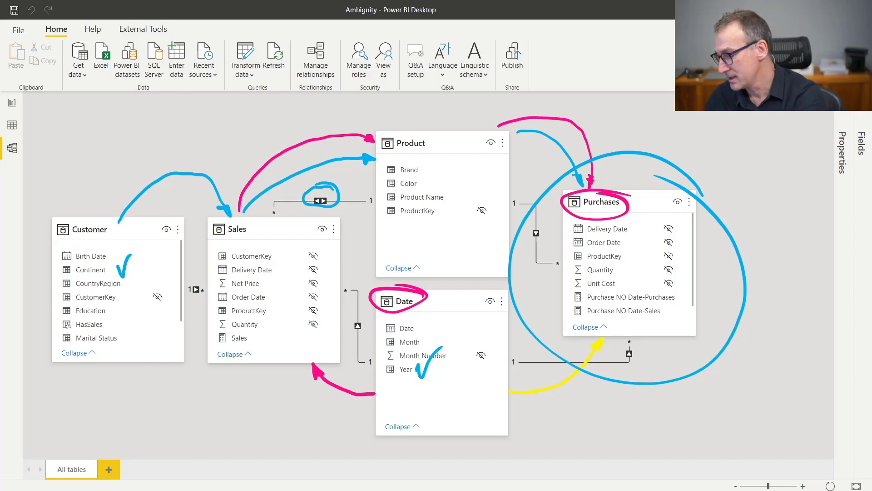
{"action": "key", "text": "Escape"}
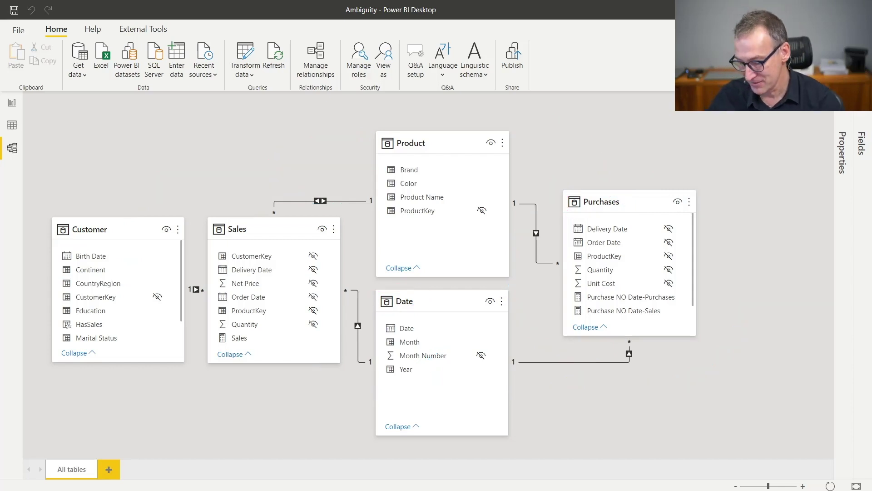
Step: Trace how Customer and Date filters reach Purchases, highlighting the direct relationship between Date and Purchases
{"action": "mouse_move", "coordinate": [691, 205]}
{"action": "left_mouse_down"}
{"action": "mouse_move", "coordinate": [586, 193]}
{"action": "mouse_move", "coordinate": [671, 198]}
{"action": "mouse_move", "coordinate": [646, 182]}
{"action": "left_mouse_up"}
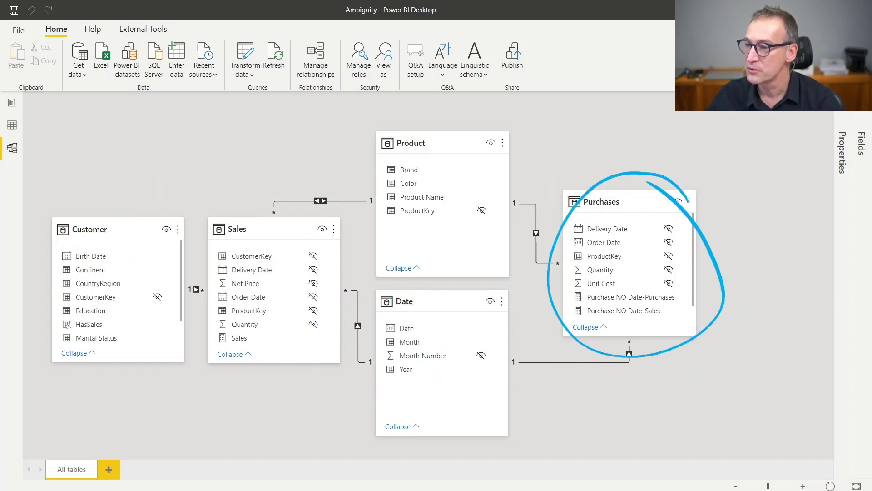
{"action": "left_click_drag", "start_coordinate": [128, 275], "coordinate": [139, 264]}
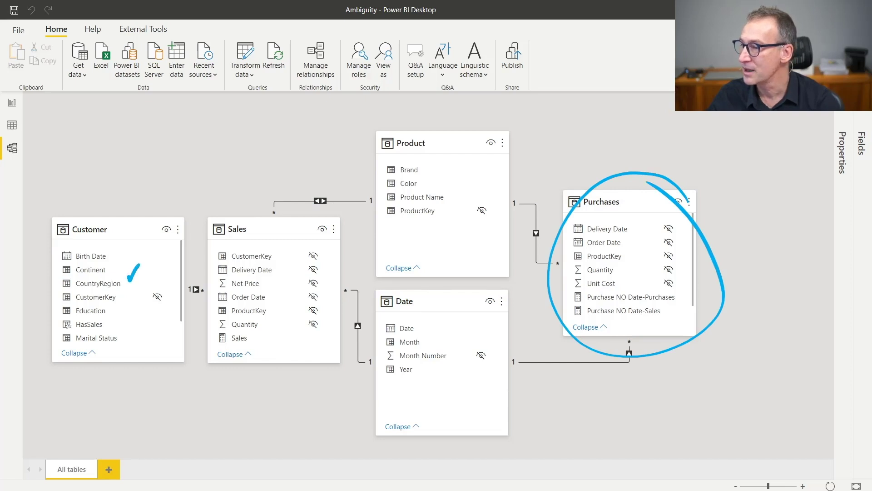
{"action": "left_click_drag", "start_coordinate": [416, 365], "coordinate": [429, 356]}
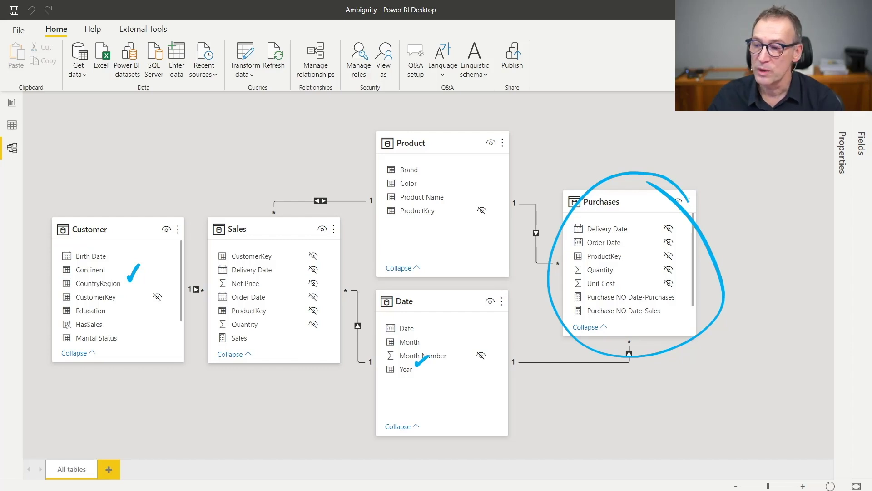
{"action": "left_click_drag", "start_coordinate": [532, 362], "coordinate": [566, 359]}
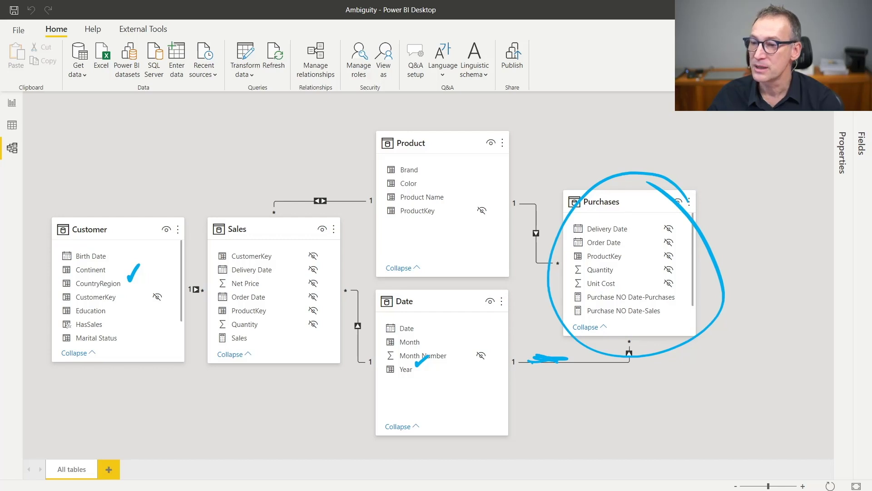
{"action": "mouse_move", "coordinate": [167, 213]}
{"action": "left_mouse_down"}
{"action": "mouse_move", "coordinate": [190, 191]}
{"action": "mouse_move", "coordinate": [351, 129]}
{"action": "mouse_move", "coordinate": [480, 139]}
{"action": "mouse_move", "coordinate": [559, 190]}
{"action": "mouse_move", "coordinate": [549, 192]}
{"action": "left_mouse_up"}
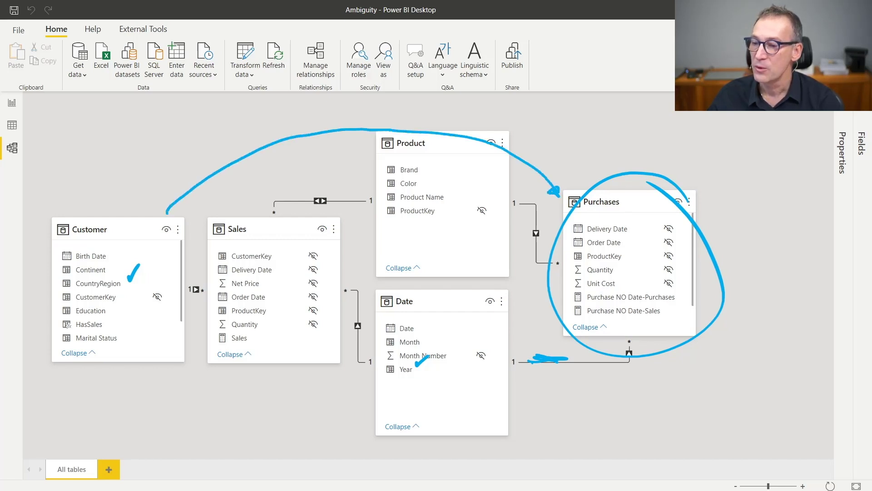
{"action": "mouse_move", "coordinate": [519, 356]}
{"action": "left_mouse_down"}
{"action": "mouse_move", "coordinate": [562, 397]}
{"action": "mouse_move", "coordinate": [606, 344]}
{"action": "left_mouse_up"}
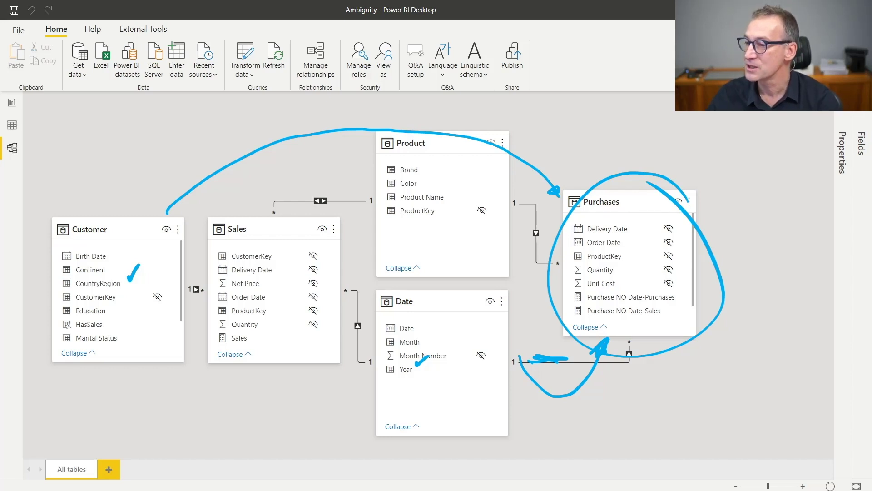
Step: Examine how Customer filters pass through Sales and Product to Purchases, questioning the Date–Sales relationship, and clear the annotations
{"action": "left_click_drag", "start_coordinate": [593, 245], "coordinate": [604, 248]}
{"action": "left_click_drag", "start_coordinate": [447, 233], "coordinate": [512, 237]}
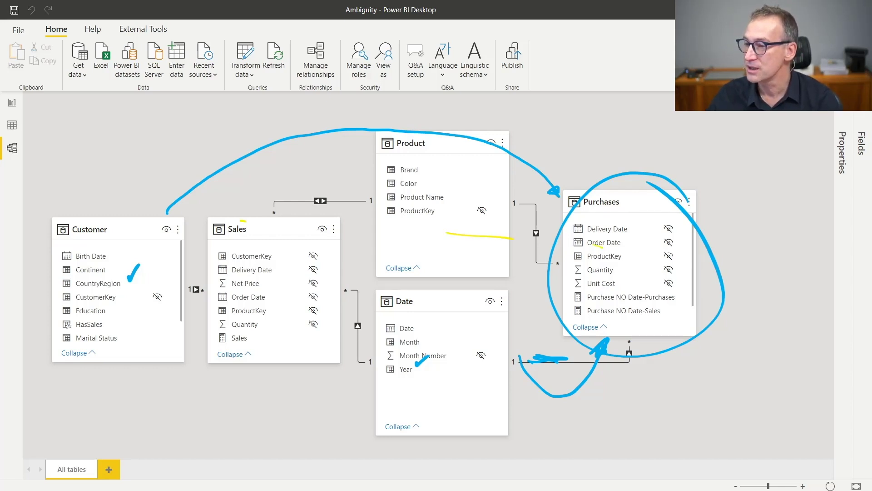
{"action": "mouse_move", "coordinate": [266, 203]}
{"action": "left_mouse_down"}
{"action": "mouse_move", "coordinate": [258, 365]}
{"action": "mouse_move", "coordinate": [293, 217]}
{"action": "left_mouse_up"}
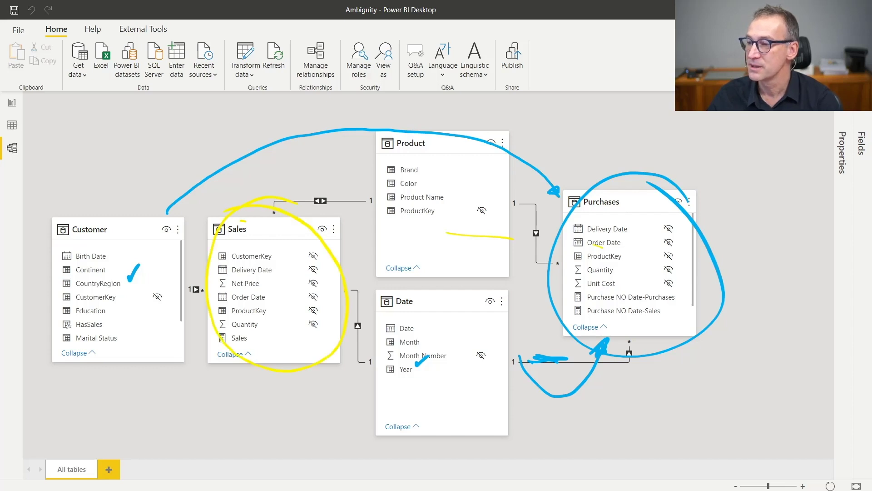
{"action": "left_click_drag", "start_coordinate": [220, 363], "coordinate": [234, 358]}
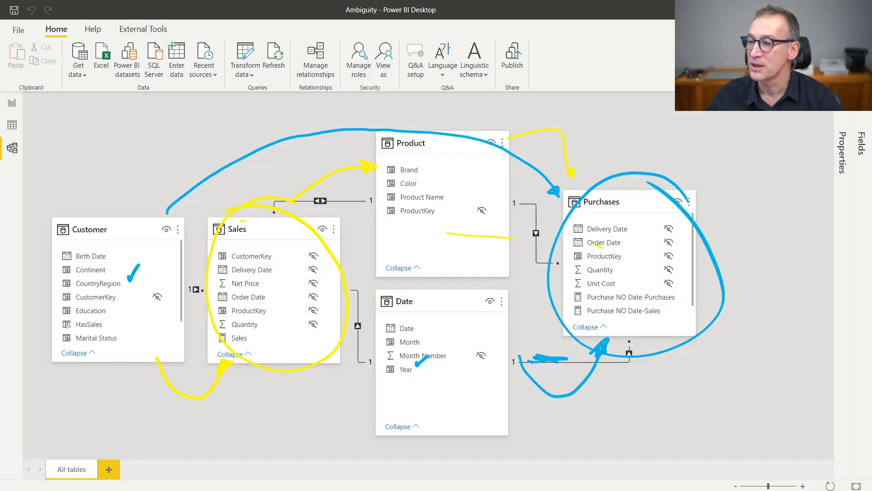
{"action": "mouse_move", "coordinate": [284, 218]}
{"action": "left_mouse_down"}
{"action": "mouse_move", "coordinate": [298, 255]}
{"action": "mouse_move", "coordinate": [254, 318]}
{"action": "mouse_move", "coordinate": [295, 343]}
{"action": "left_mouse_up"}
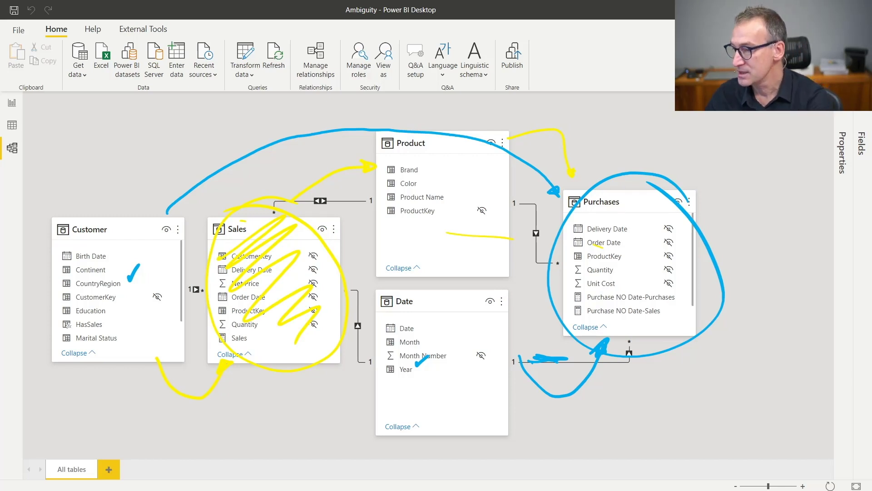
{"action": "mouse_move", "coordinate": [377, 414]}
{"action": "left_mouse_down"}
{"action": "mouse_move", "coordinate": [320, 402]}
{"action": "mouse_move", "coordinate": [309, 367]}
{"action": "mouse_move", "coordinate": [315, 386]}
{"action": "left_mouse_up"}
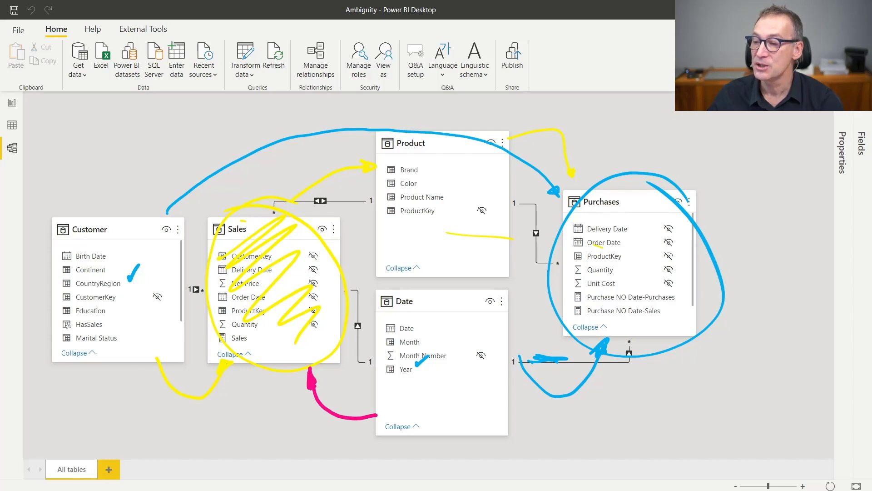
{"action": "mouse_move", "coordinate": [348, 286]}
{"action": "left_mouse_down"}
{"action": "mouse_move", "coordinate": [345, 359]}
{"action": "mouse_move", "coordinate": [382, 326]}
{"action": "mouse_move", "coordinate": [330, 304]}
{"action": "mouse_move", "coordinate": [354, 325]}
{"action": "mouse_move", "coordinate": [353, 338]}
{"action": "left_mouse_up"}
{"action": "left_click_drag", "start_coordinate": [353, 353], "coordinate": [354, 350]}
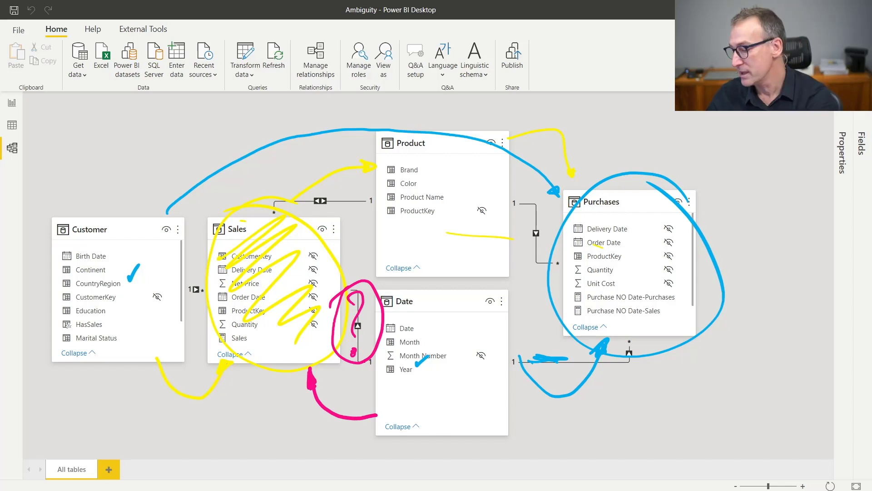
{"action": "key", "text": "Escape"}
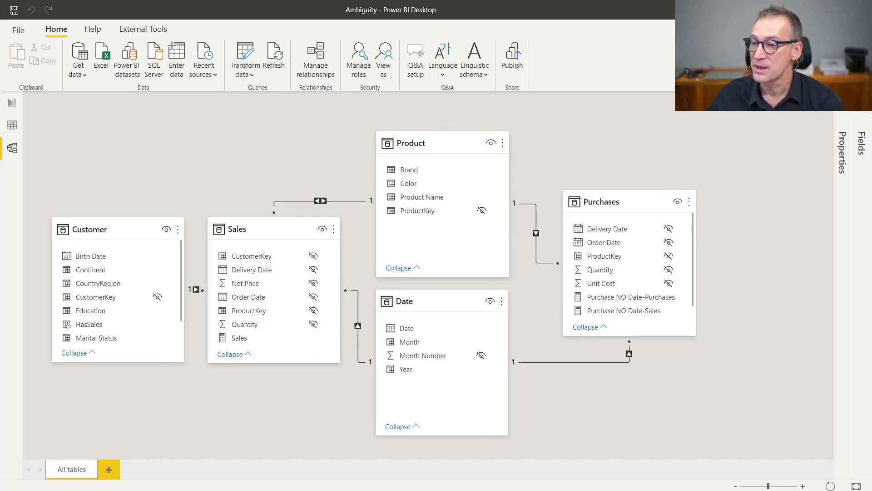
Step: Compare the filter paths to Purchases with the Date–Sales relationship crossed out and with the Date–Purchases relationship crossed out
{"action": "mouse_move", "coordinate": [698, 198]}
{"action": "left_mouse_down"}
{"action": "mouse_move", "coordinate": [621, 151]}
{"action": "mouse_move", "coordinate": [515, 261]}
{"action": "mouse_move", "coordinate": [679, 374]}
{"action": "mouse_move", "coordinate": [742, 204]}
{"action": "mouse_move", "coordinate": [662, 150]}
{"action": "left_mouse_up"}
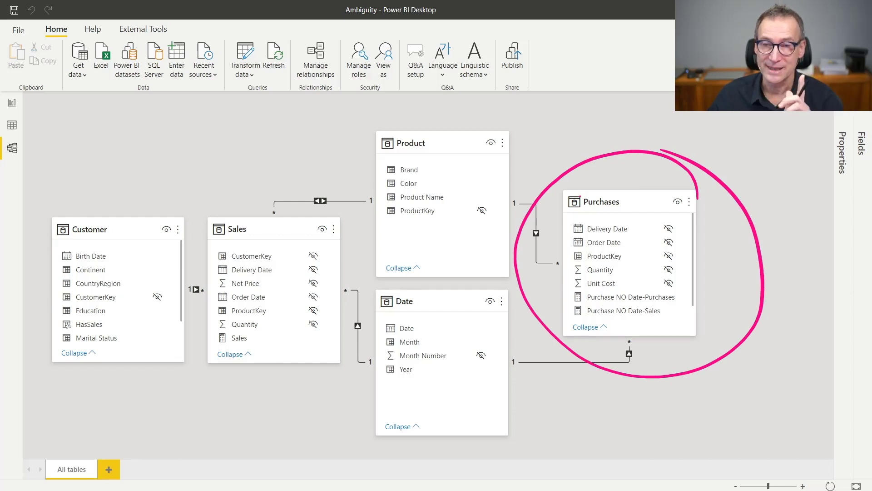
{"action": "mouse_move", "coordinate": [347, 303]}
{"action": "left_mouse_down"}
{"action": "mouse_move", "coordinate": [373, 330]}
{"action": "mouse_move", "coordinate": [349, 307]}
{"action": "mouse_move", "coordinate": [341, 335]}
{"action": "left_mouse_up"}
{"action": "left_click_drag", "start_coordinate": [373, 307], "coordinate": [346, 330]}
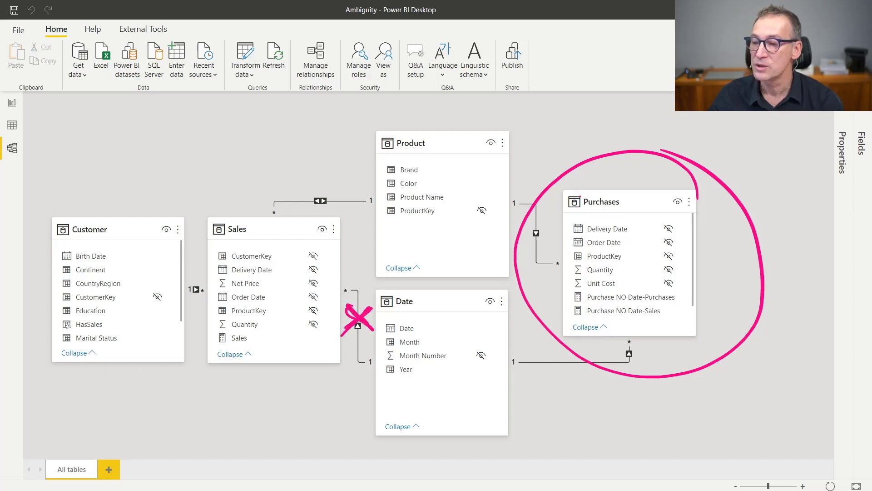
{"action": "mouse_move", "coordinate": [521, 375]}
{"action": "left_mouse_down"}
{"action": "mouse_move", "coordinate": [531, 408]}
{"action": "mouse_move", "coordinate": [588, 419]}
{"action": "mouse_move", "coordinate": [627, 352]}
{"action": "mouse_move", "coordinate": [614, 369]}
{"action": "left_mouse_up"}
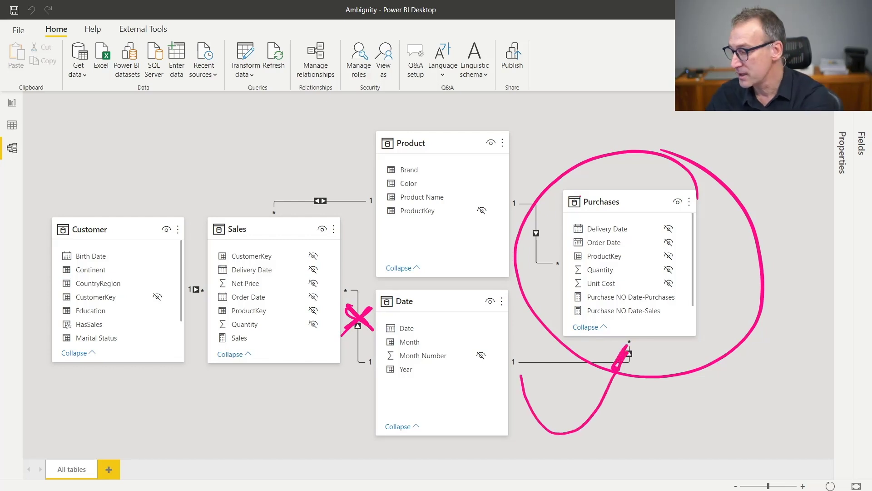
{"action": "left_click_drag", "start_coordinate": [553, 356], "coordinate": [576, 374]}
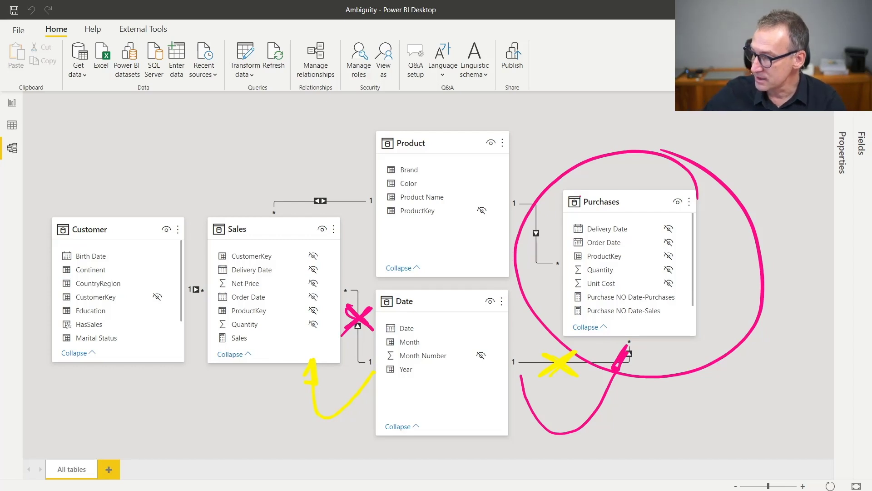
{"action": "key", "text": "Escape"}
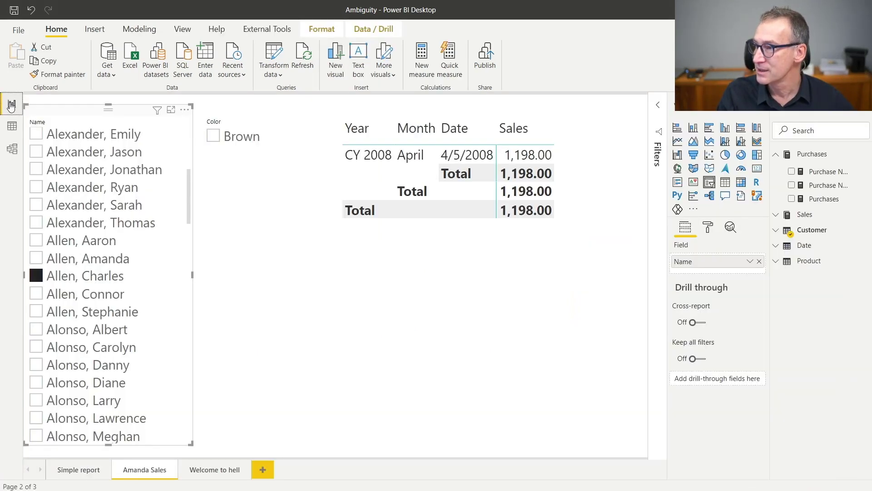
Step: Open the Welcome to hell report page and examine the CROSSFILTER arguments in the Purchase NO Date-Purchases and Purchase NO Date-Sales measures
{"action": "left_click", "coordinate": [12, 104]}
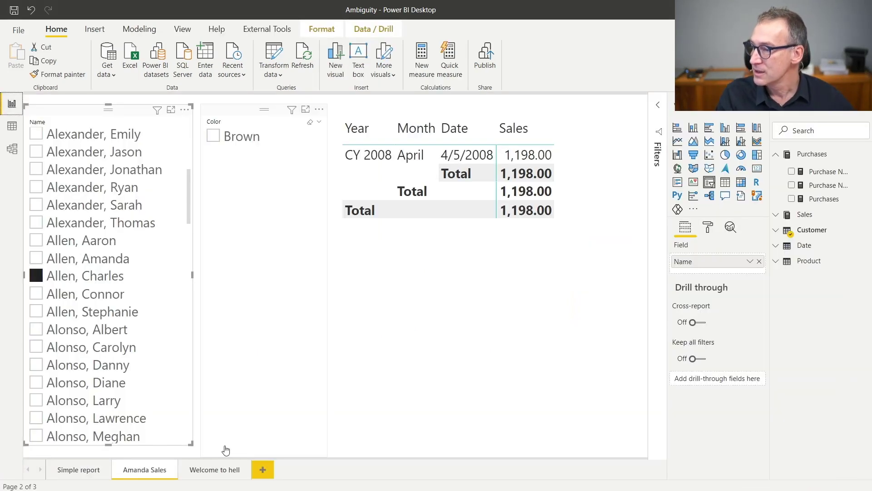
{"action": "left_click", "coordinate": [217, 470]}
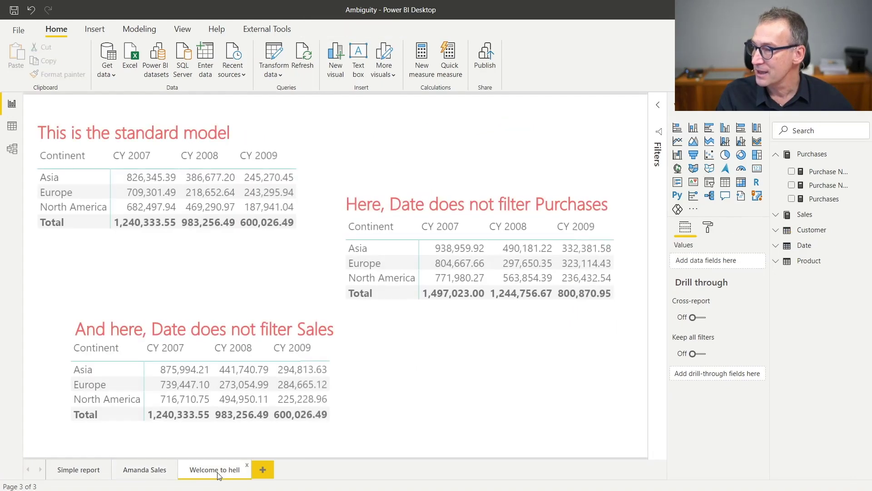
{"action": "left_click", "coordinate": [827, 175]}
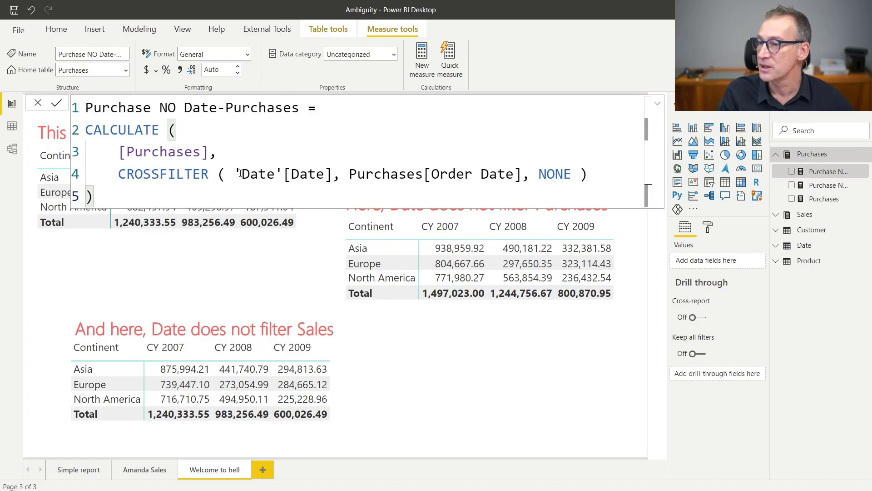
{"action": "left_click_drag", "start_coordinate": [237, 172], "coordinate": [325, 175]}
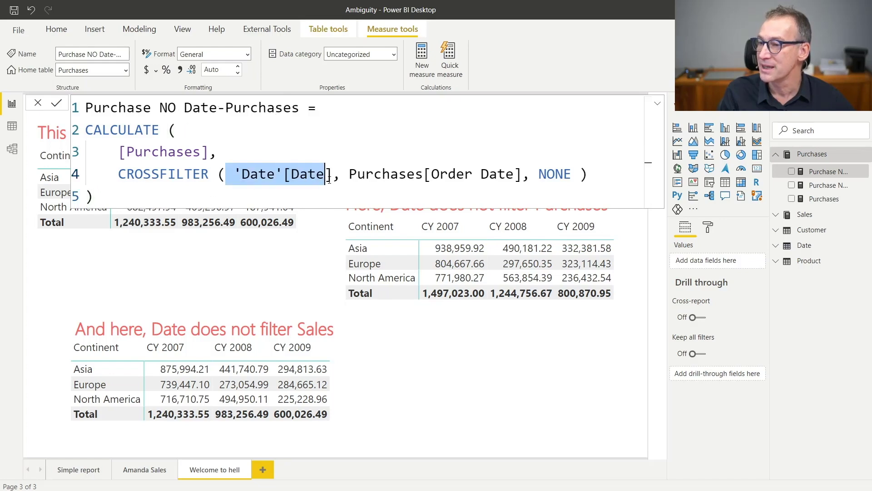
{"action": "left_click", "coordinate": [839, 187]}
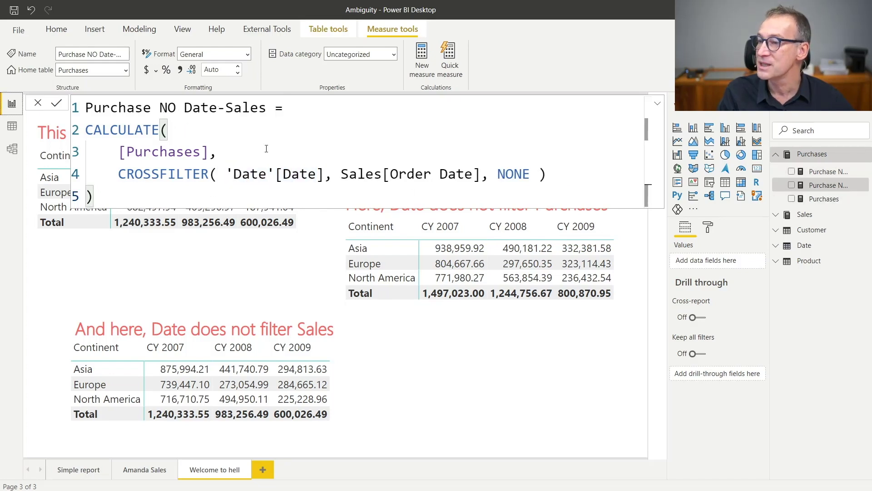
{"action": "left_click", "coordinate": [236, 172]}
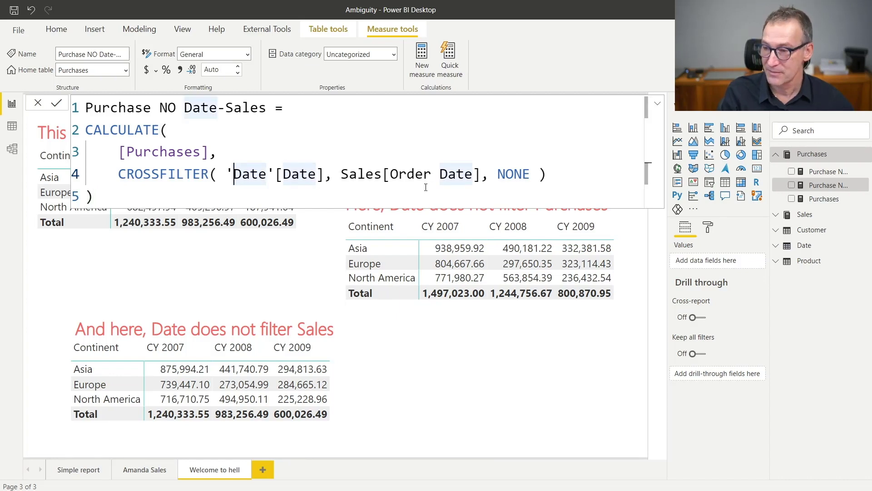
Step: Close the measure formula and compare the matrices for the standard model, Date not filtering Purchases, and Date not filtering Sales
{"action": "left_click", "coordinate": [369, 207]}
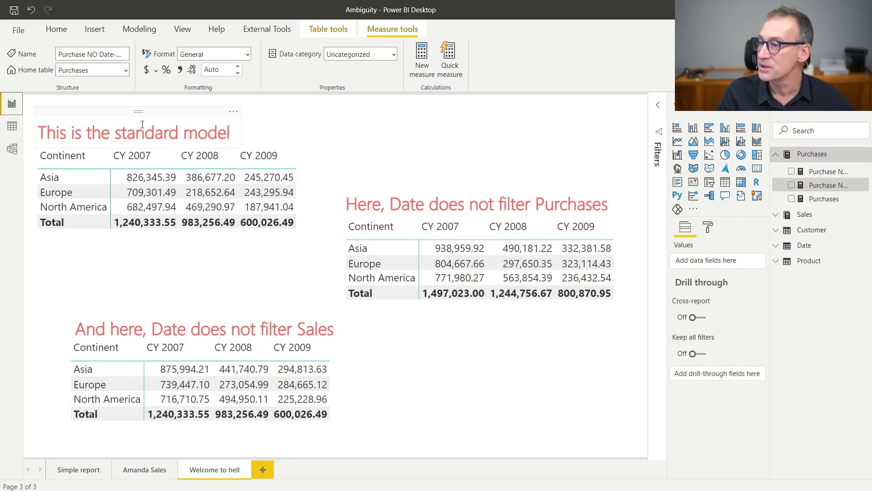
{"action": "left_click", "coordinate": [231, 244]}
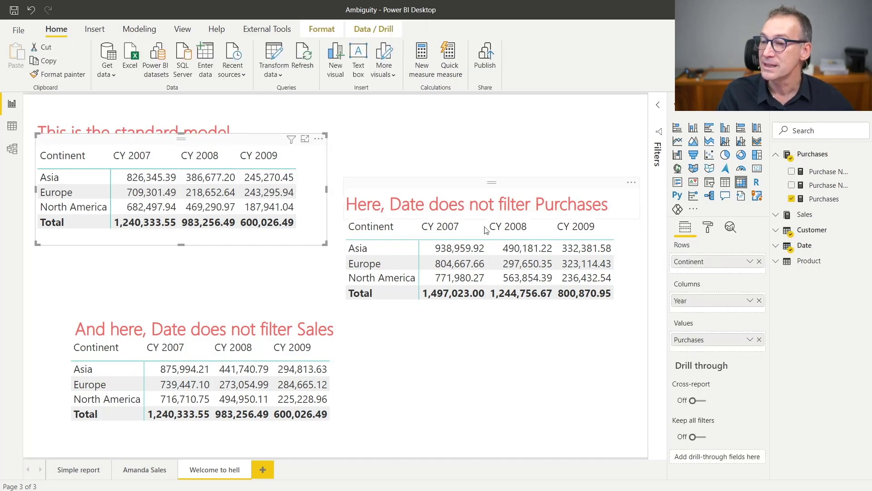
{"action": "left_click", "coordinate": [569, 317]}
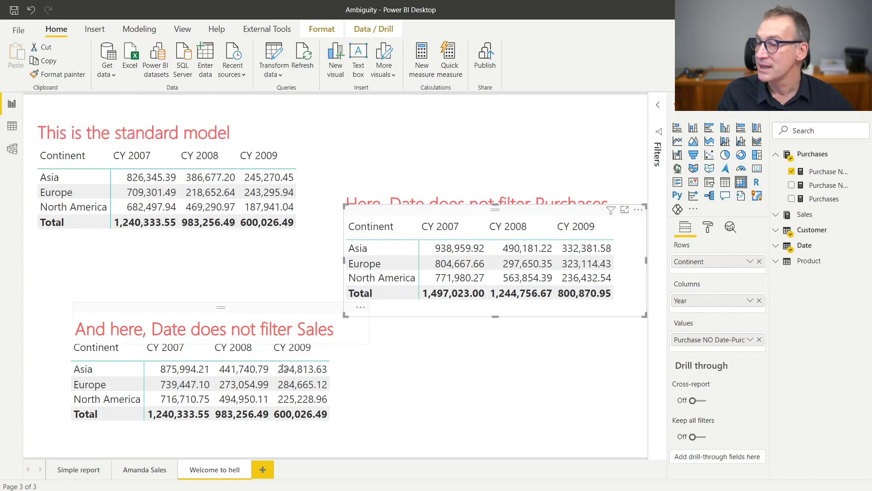
{"action": "left_click", "coordinate": [362, 423]}
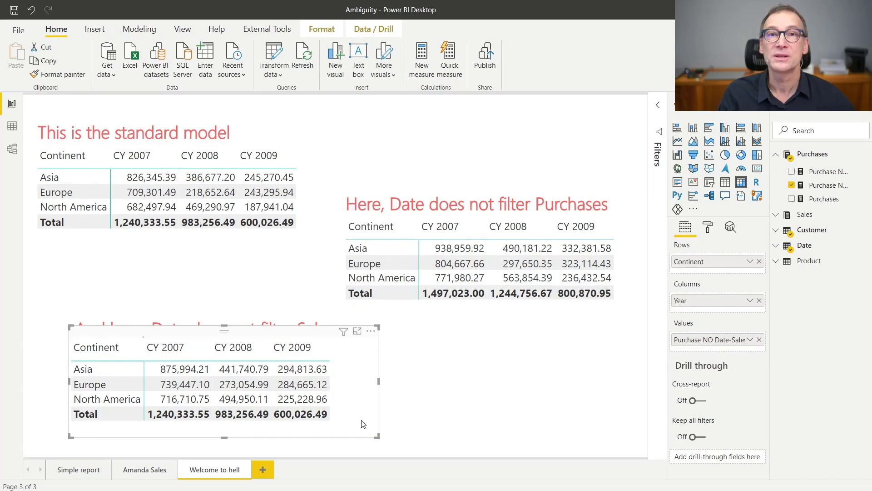
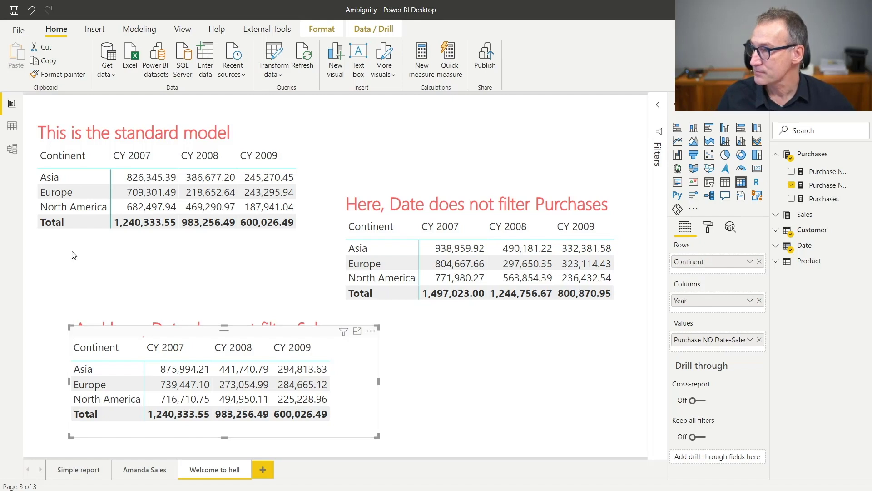
Step: Trace the Customer and Date filter paths through Sales to Purchases in the model diagram, mark the direct Date–Purchases path, and clear the annotations
{"action": "left_click", "coordinate": [12, 148]}
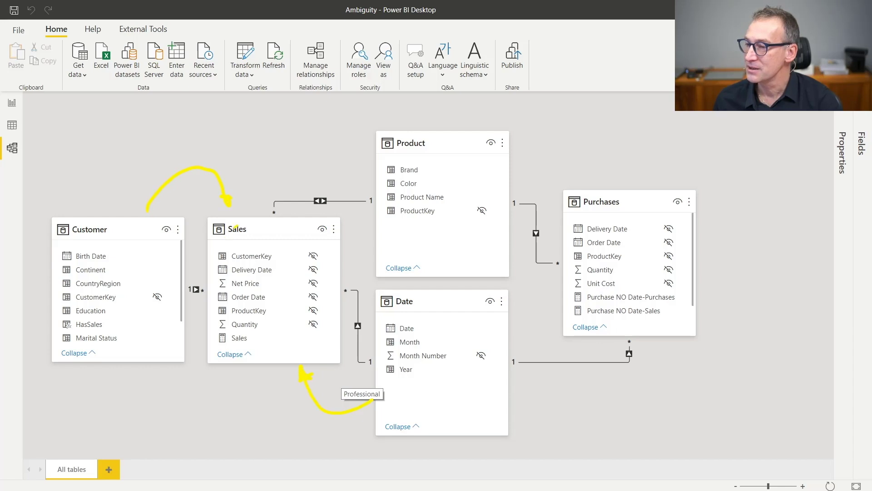
{"action": "mouse_move", "coordinate": [235, 226]}
{"action": "left_mouse_down"}
{"action": "mouse_move", "coordinate": [215, 249]}
{"action": "mouse_move", "coordinate": [286, 245]}
{"action": "mouse_move", "coordinate": [277, 287]}
{"action": "mouse_move", "coordinate": [311, 294]}
{"action": "mouse_move", "coordinate": [314, 318]}
{"action": "left_mouse_up"}
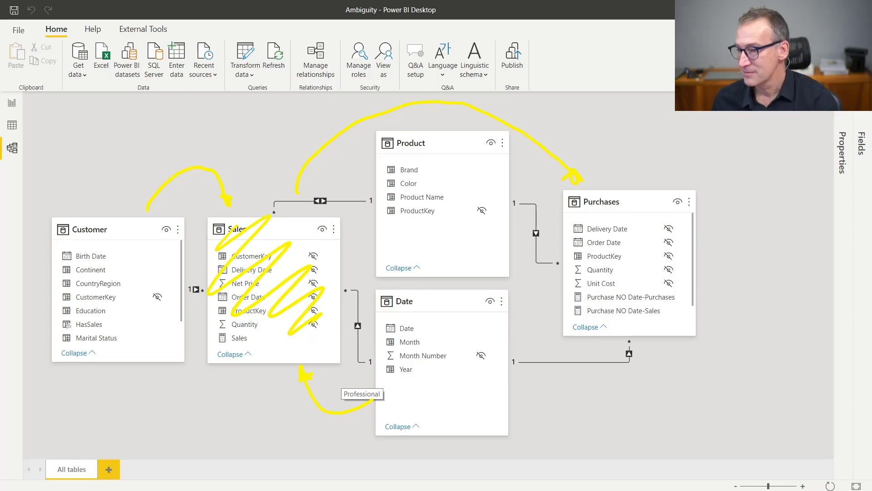
{"action": "mouse_move", "coordinate": [512, 397]}
{"action": "left_mouse_down"}
{"action": "mouse_move", "coordinate": [531, 405]}
{"action": "mouse_move", "coordinate": [576, 388]}
{"action": "mouse_move", "coordinate": [613, 336]}
{"action": "mouse_move", "coordinate": [595, 352]}
{"action": "left_mouse_up"}
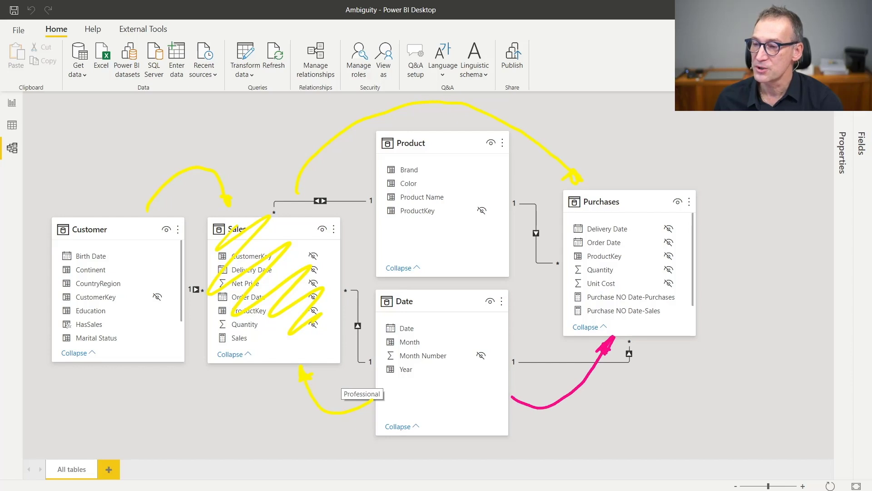
{"action": "left_click_drag", "start_coordinate": [419, 282], "coordinate": [412, 285]}
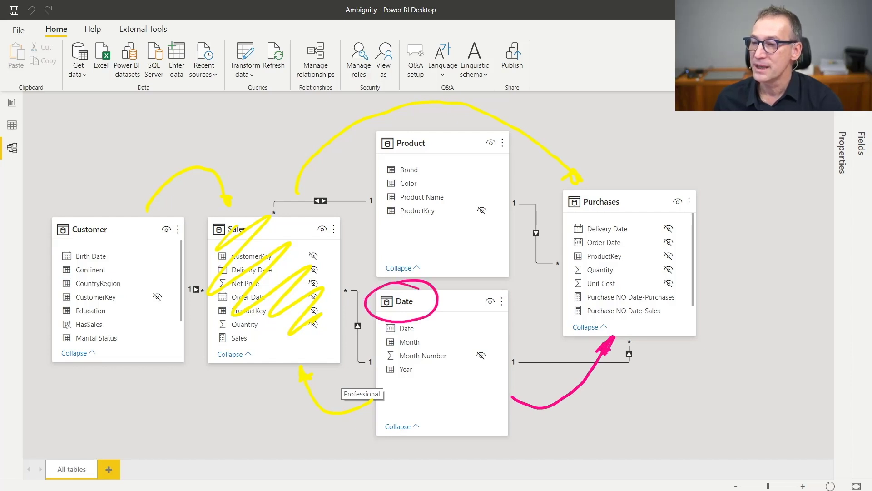
{"action": "mouse_move", "coordinate": [602, 190]}
{"action": "left_mouse_down"}
{"action": "mouse_move", "coordinate": [586, 225]}
{"action": "mouse_move", "coordinate": [562, 190]}
{"action": "left_mouse_up"}
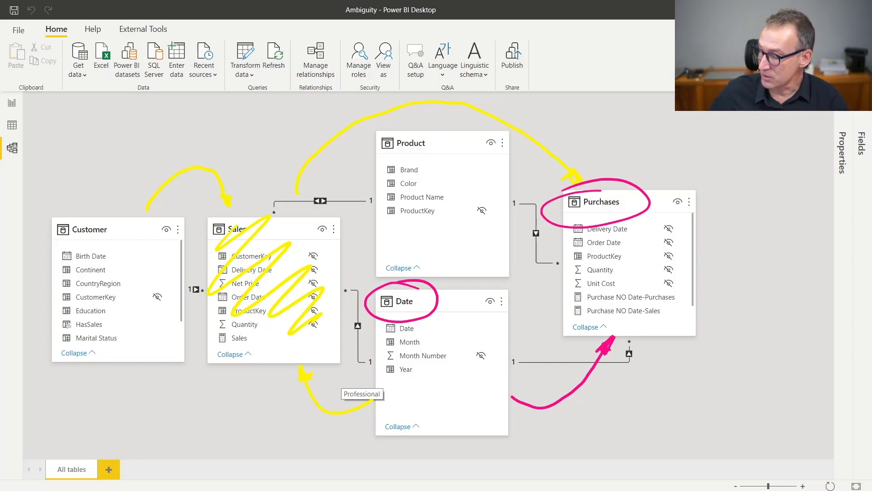
{"action": "key", "text": "Escape"}
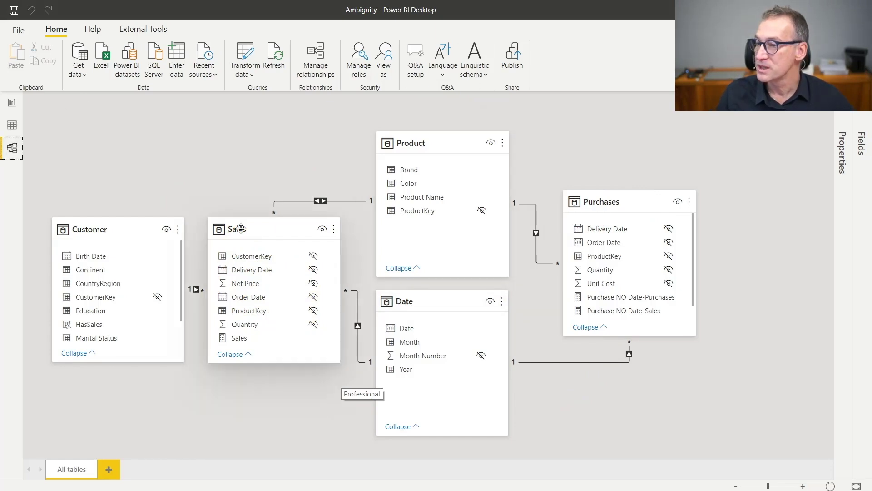
Step: Open the second report page and filter the Name slicer to the customer the page is named after
{"action": "left_click", "coordinate": [12, 125]}
{"action": "left_click", "coordinate": [12, 104]}
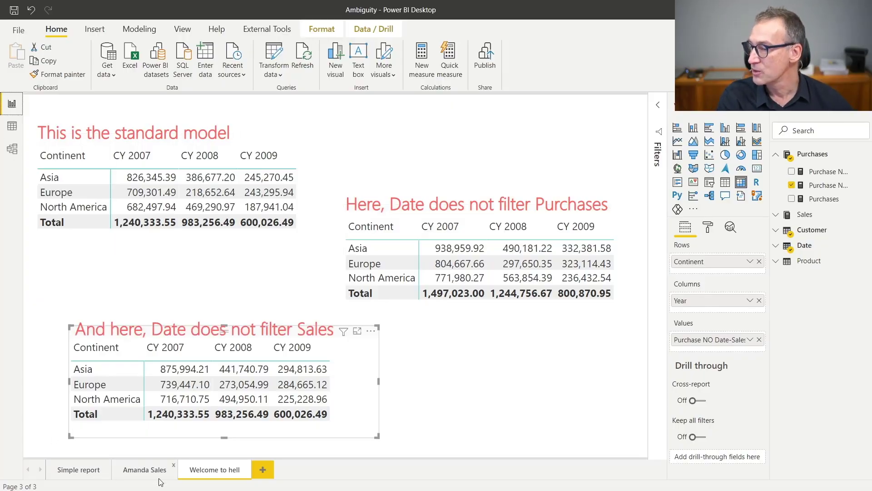
{"action": "left_click", "coordinate": [146, 473]}
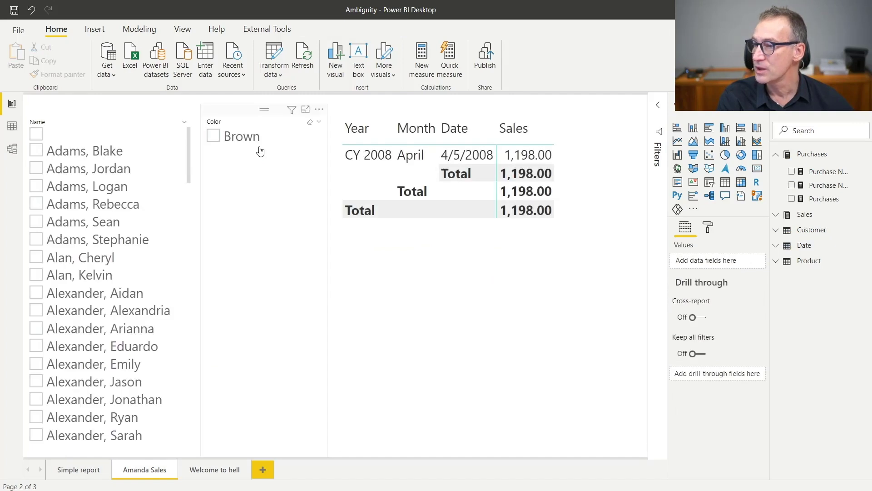
{"action": "scroll", "coordinate": [137, 233], "scroll_direction": "down", "scroll_amount": 5}
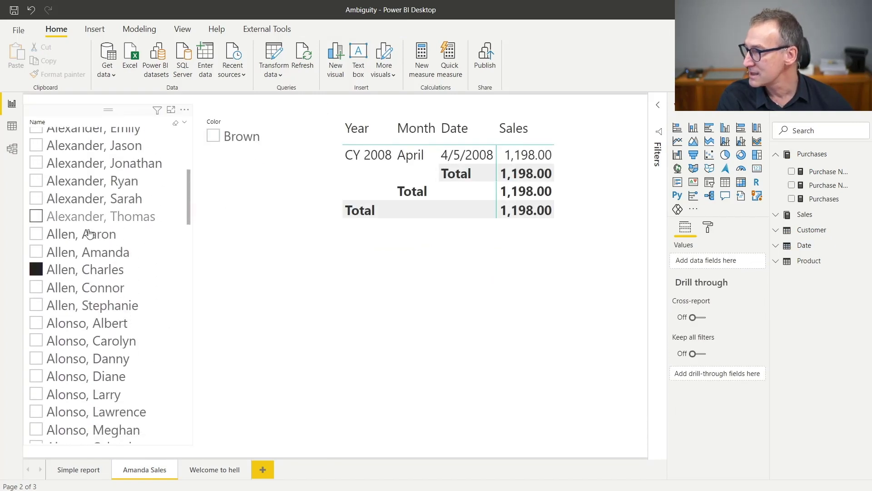
{"action": "left_click", "coordinate": [58, 252]}
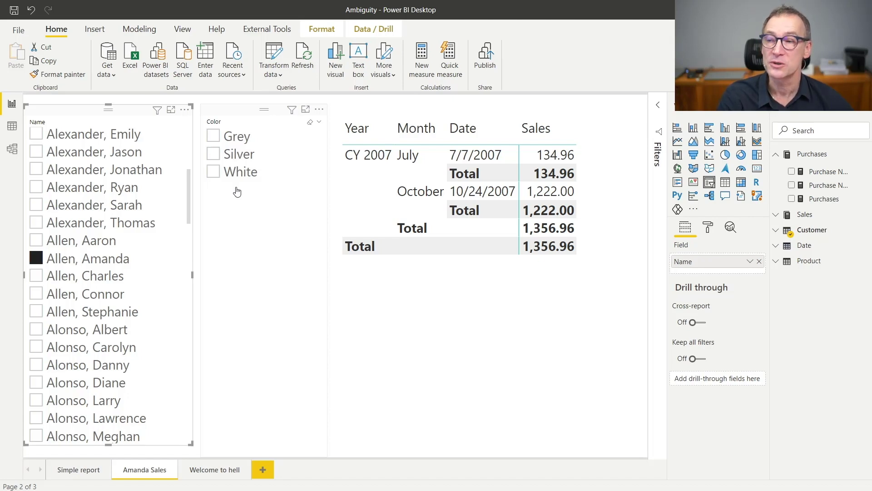
Step: Set the cross filter direction of the Sales–Product relationship to Single
{"action": "left_click", "coordinate": [12, 148]}
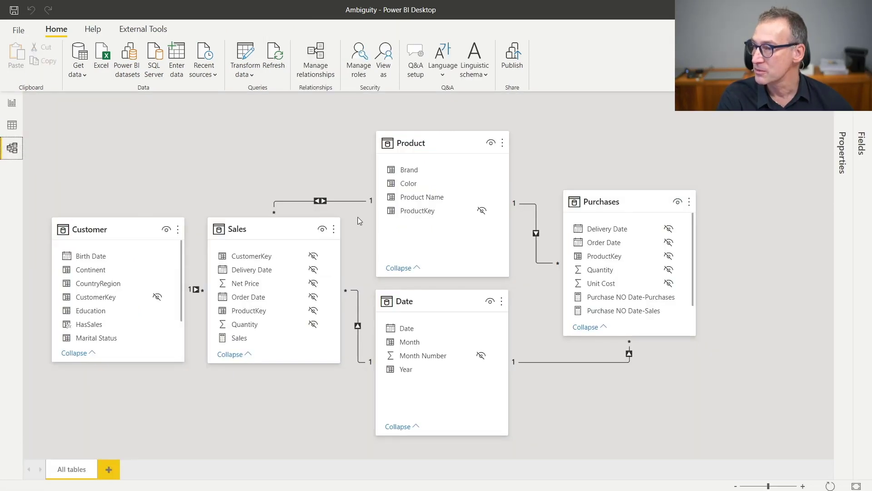
{"action": "double_click", "coordinate": [342, 200]}
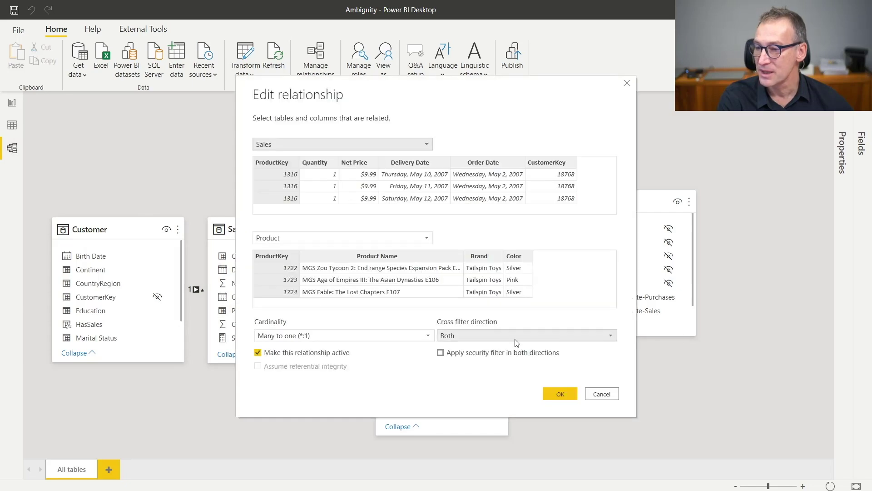
{"action": "left_click", "coordinate": [500, 339]}
{"action": "left_click", "coordinate": [486, 347]}
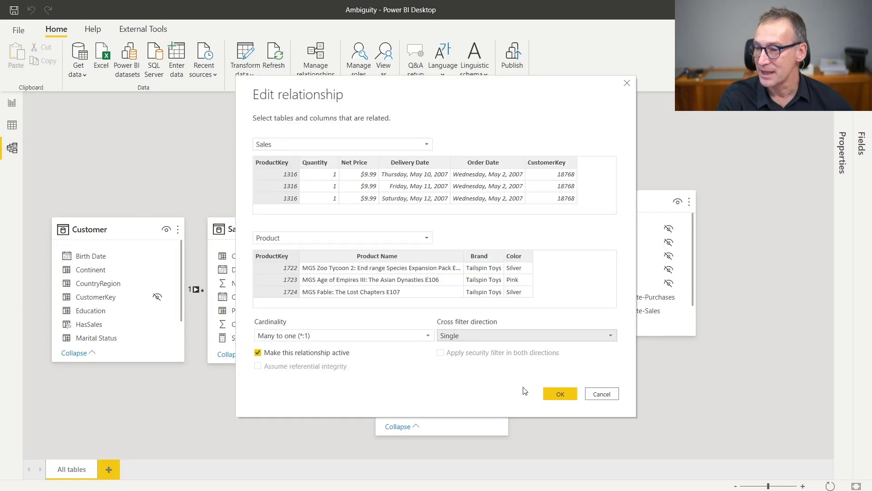
{"action": "left_click", "coordinate": [561, 393]}
Step: Add the Sales measure as a visual-level filter on the report's Color slicer, showing items when the value is not blank
{"action": "left_click", "coordinate": [12, 103]}
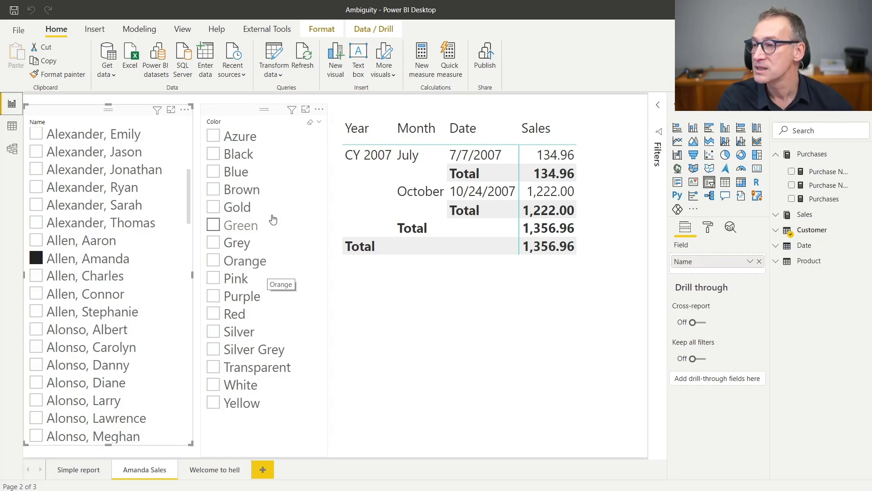
{"action": "left_click", "coordinate": [253, 113]}
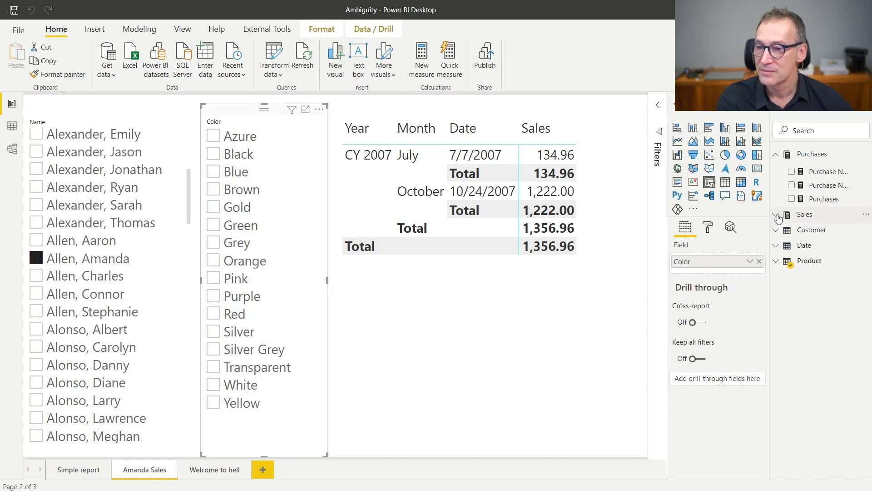
{"action": "left_click", "coordinate": [805, 215]}
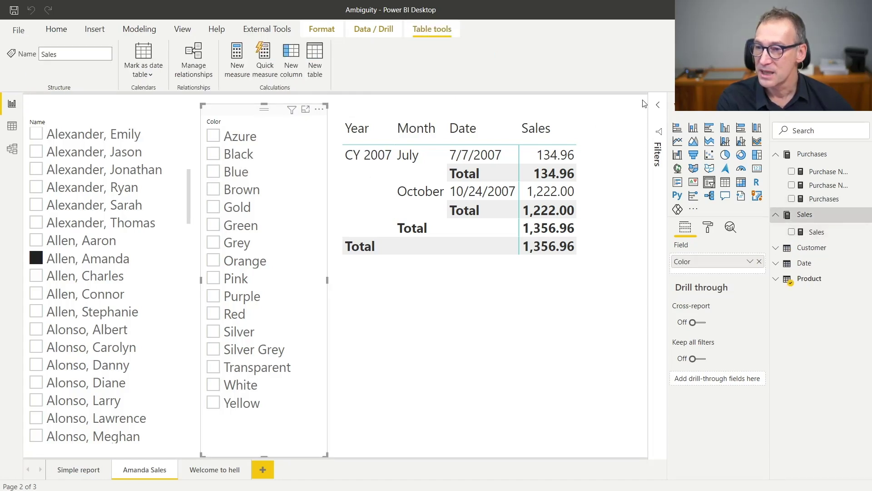
{"action": "left_click", "coordinate": [658, 104]}
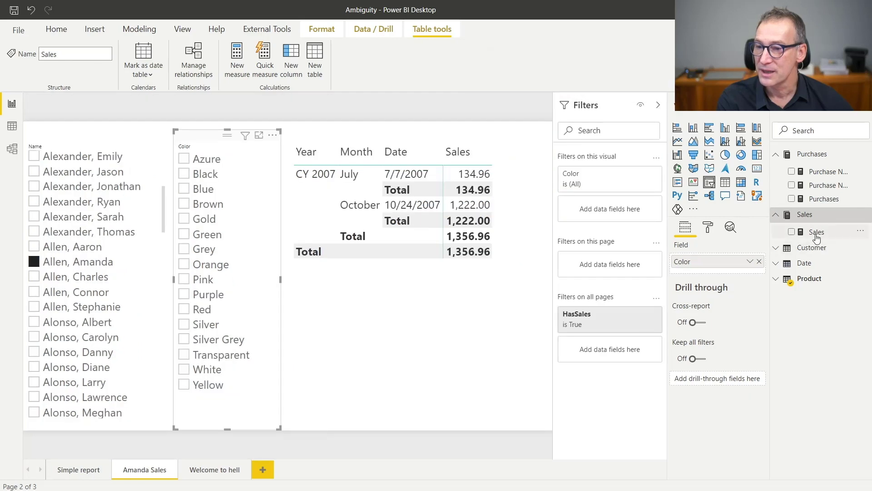
{"action": "left_click_drag", "start_coordinate": [816, 233], "coordinate": [612, 214]}
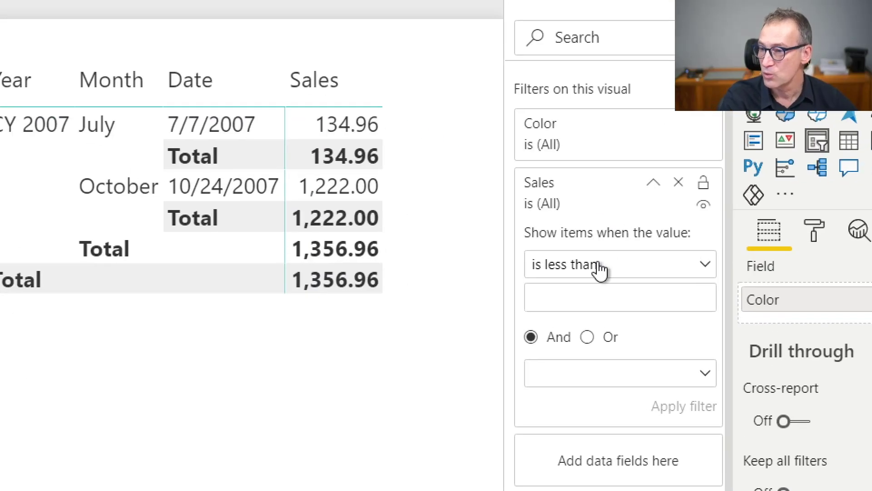
{"action": "left_click", "coordinate": [600, 268]}
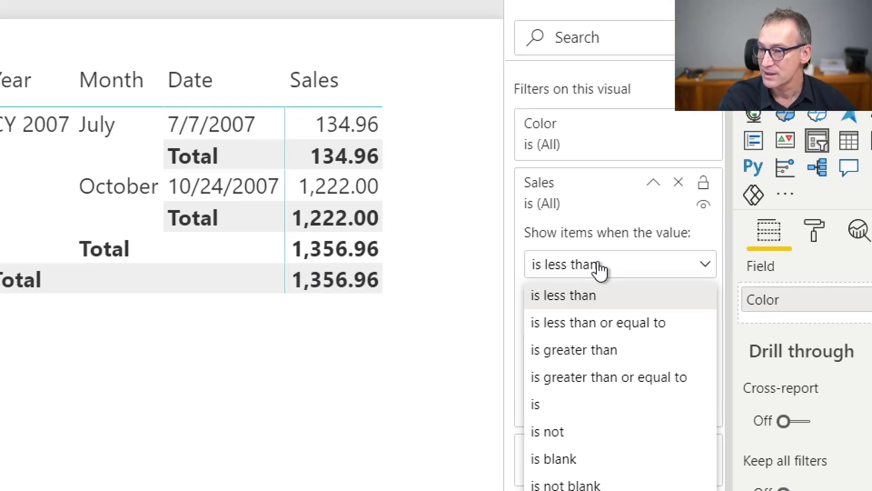
{"action": "left_click", "coordinate": [570, 486]}
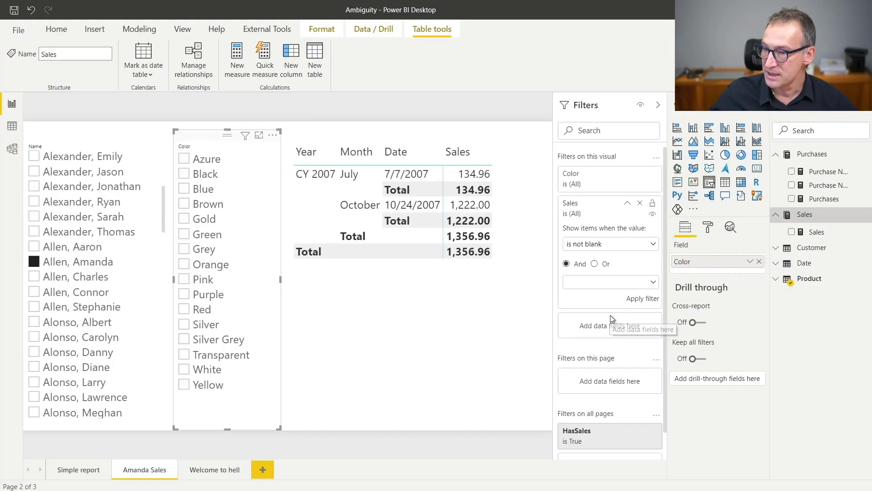
{"action": "left_click", "coordinate": [642, 299]}
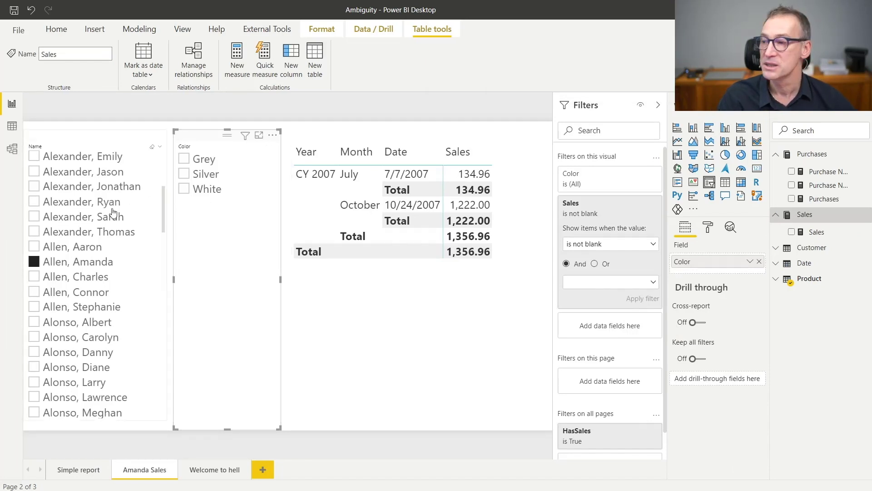
Step: Compare the colors offered for two different customers in the slicers, and view the Sales–Product relationship in the model diagram
{"action": "left_click", "coordinate": [57, 248]}
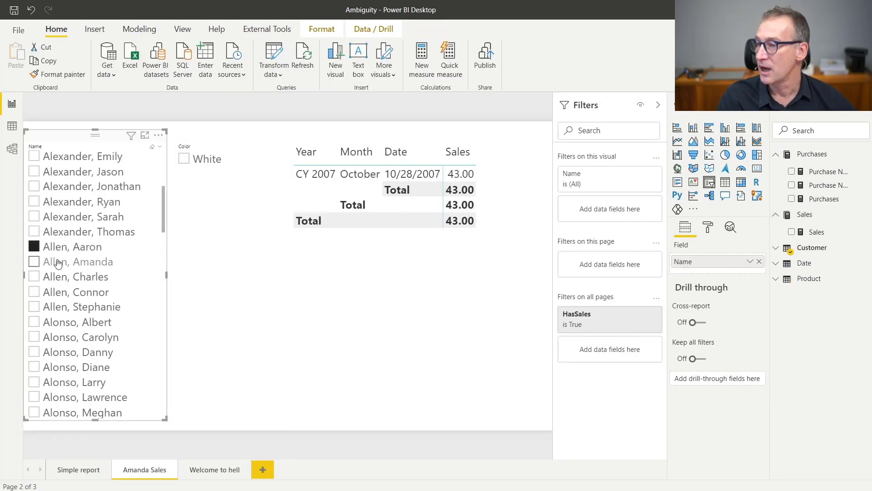
{"action": "left_click", "coordinate": [58, 262]}
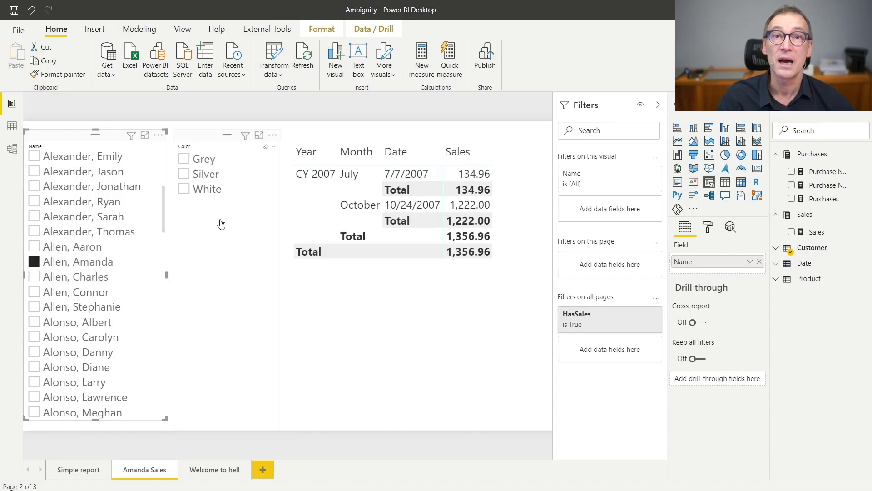
{"action": "left_click", "coordinate": [11, 149]}
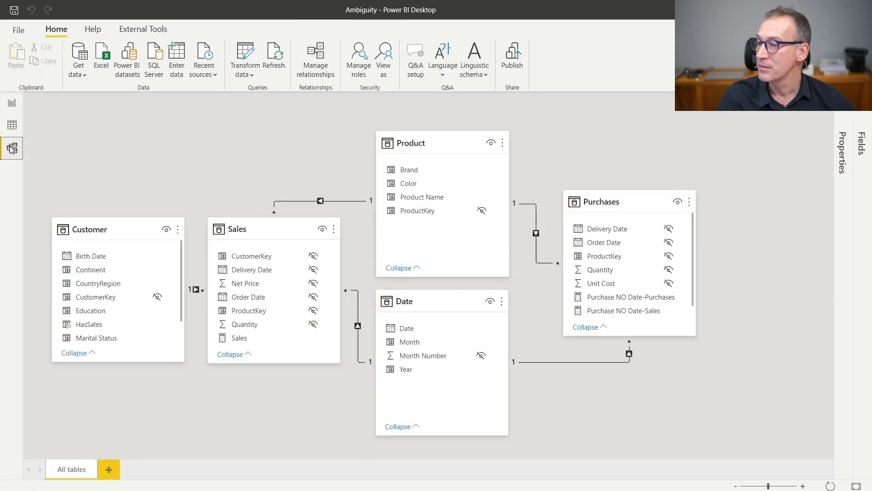